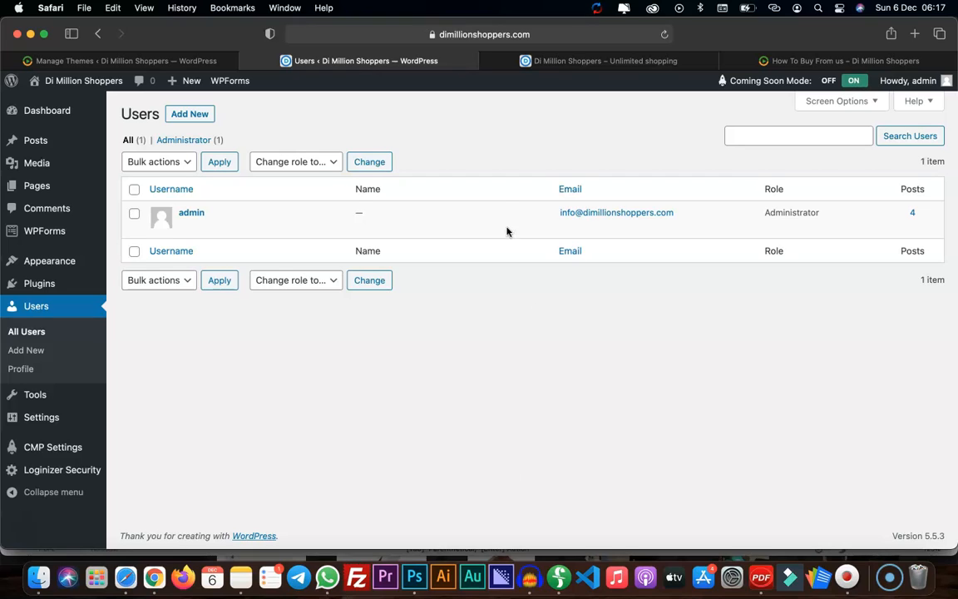
On a new Add New User form, fill in the user's username, e-mail, first and last name.
{"action": "left_click", "coordinate": [203, 121]}
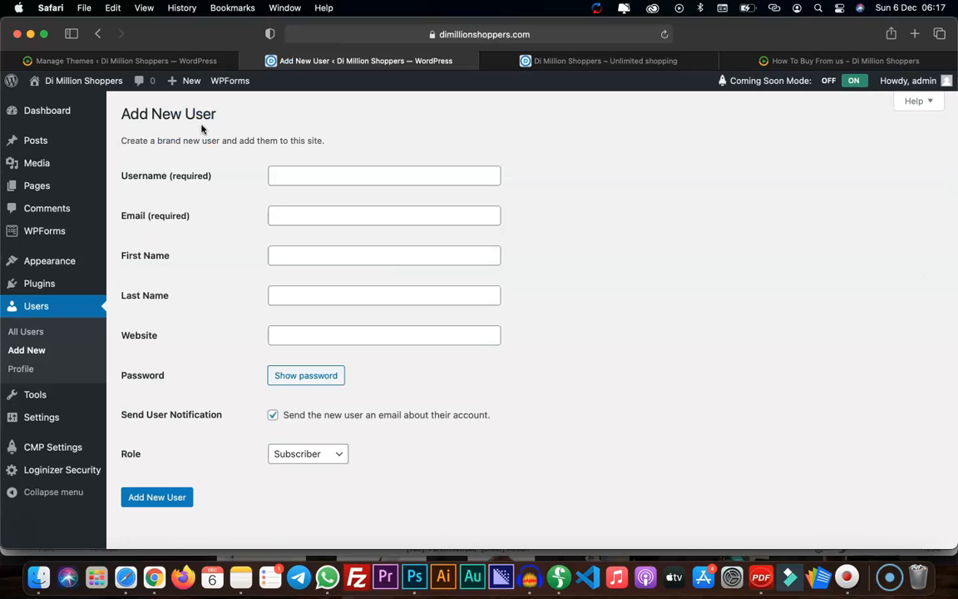
{"action": "left_click", "coordinate": [316, 177]}
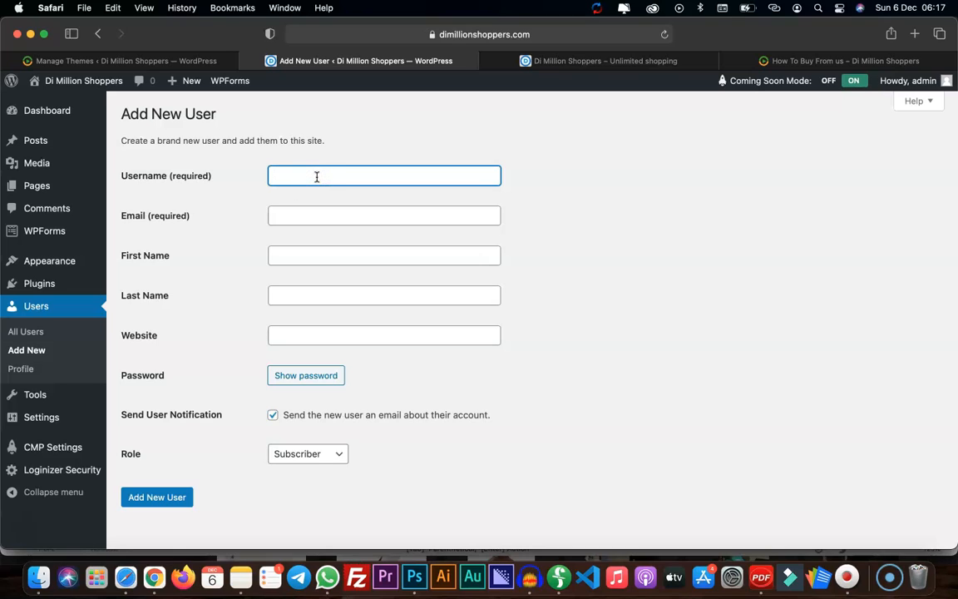
{"action": "type", "text": "benjamin"}
{"action": "key", "text": "Tab"}
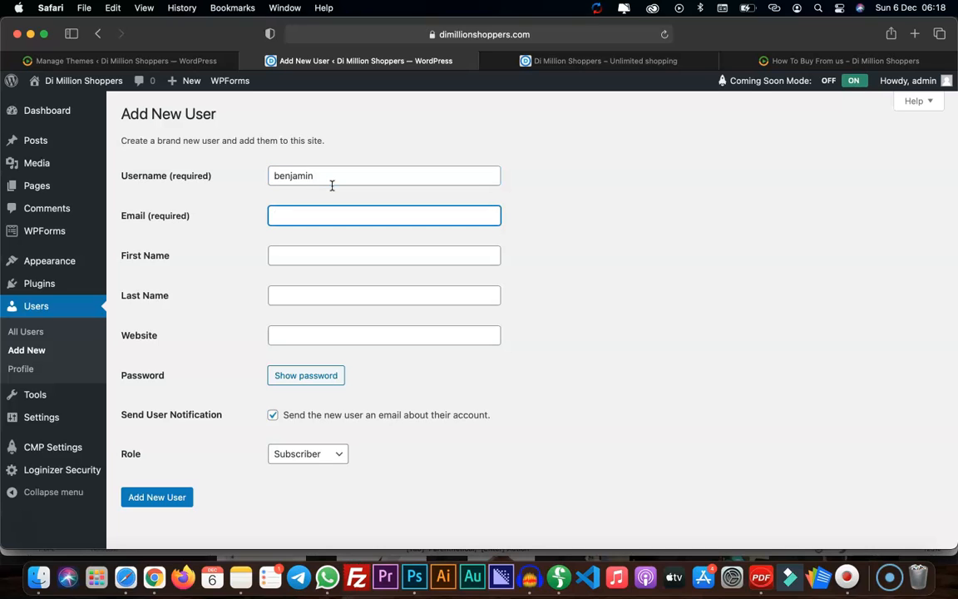
{"action": "left_click", "coordinate": [376, 253]}
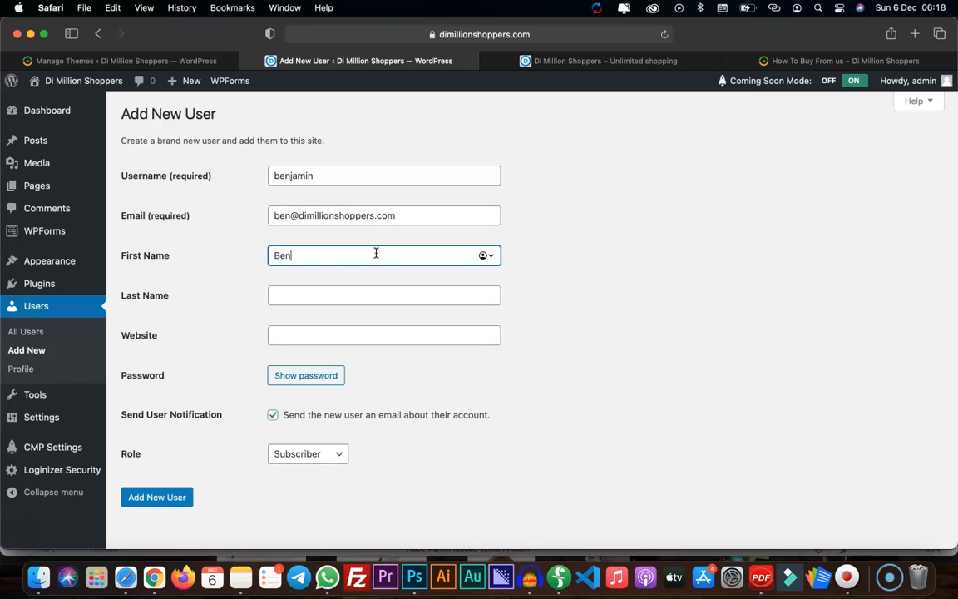
{"action": "key", "text": "Tab"}
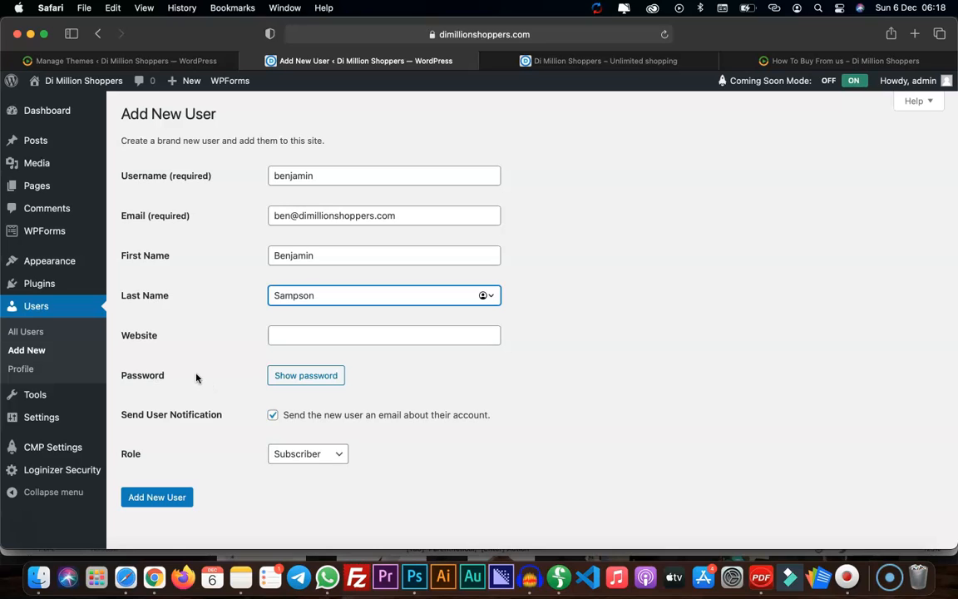
Reveal the generated password and edit it into a custom password the meter rates Medium.
{"action": "left_click", "coordinate": [304, 375]}
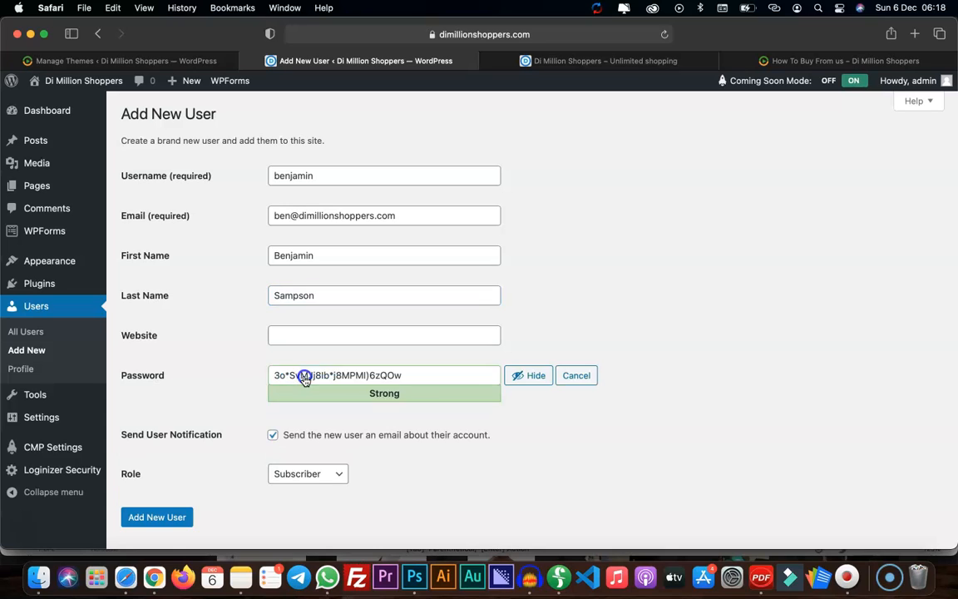
{"action": "left_click", "coordinate": [420, 377]}
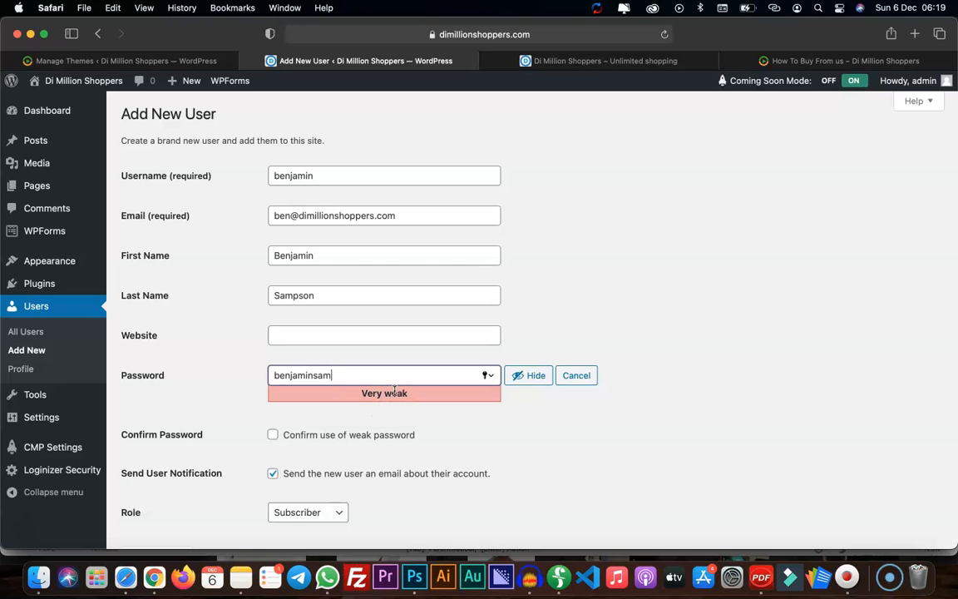
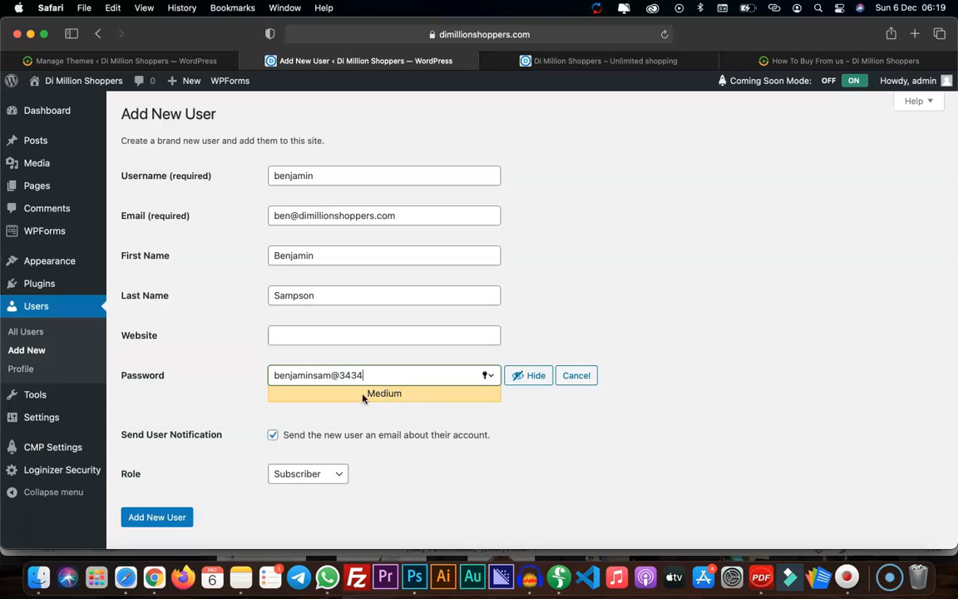
{"action": "left_click", "coordinate": [315, 376]}
{"action": "left_click_drag", "start_coordinate": [314, 376], "coordinate": [273, 376]}
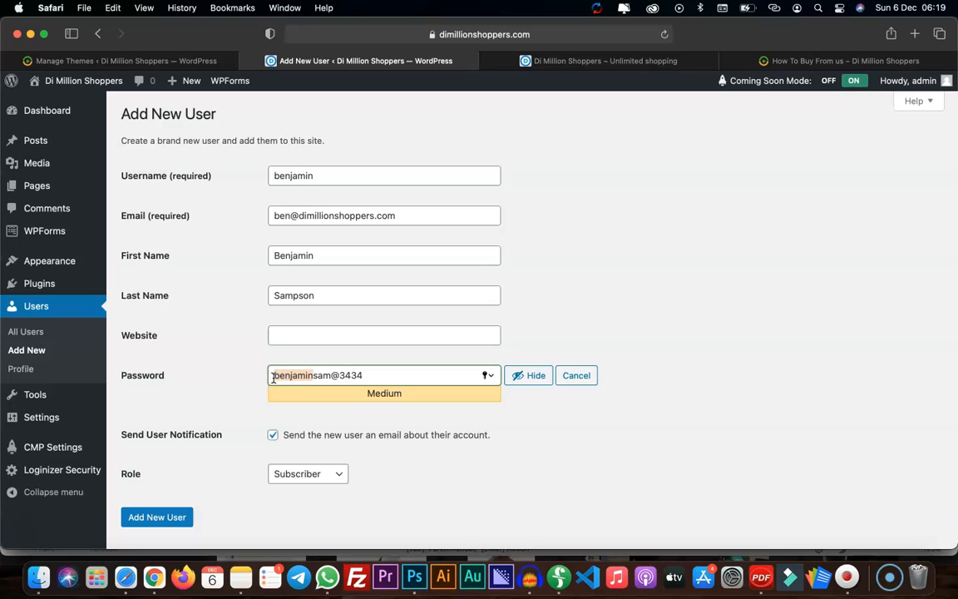
{"action": "key", "text": "BackSpace"}
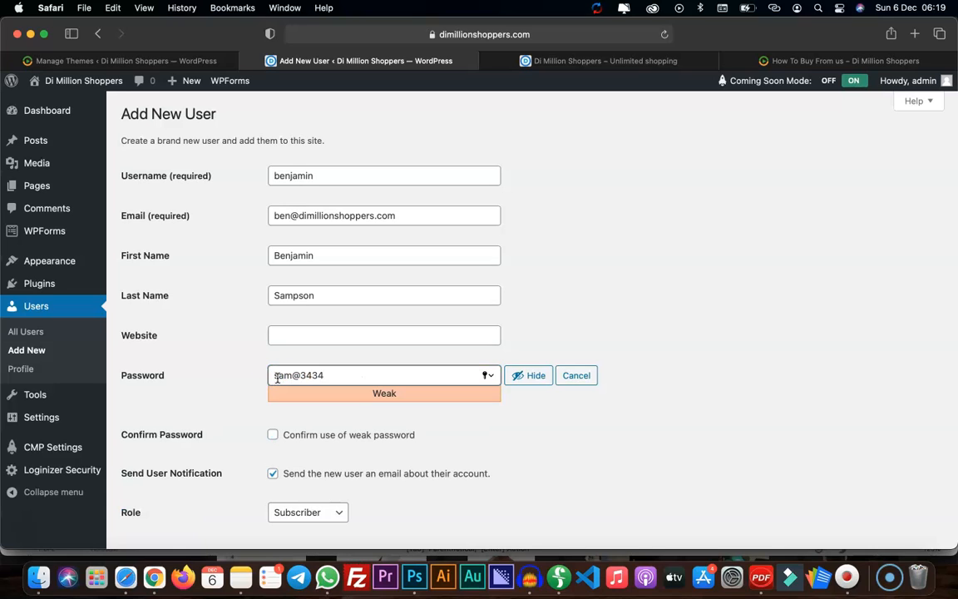
{"action": "key", "text": "Delete"}
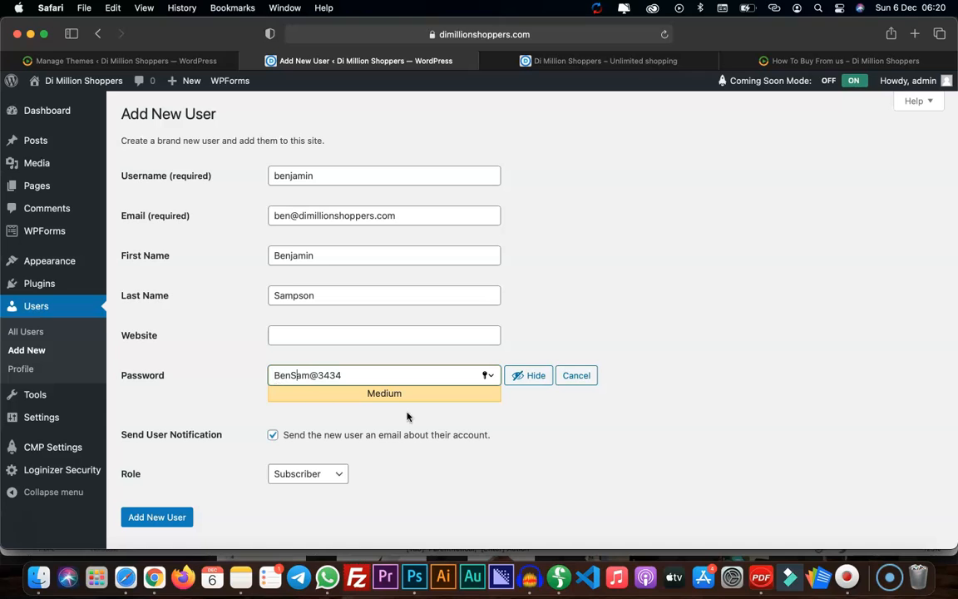
{"action": "scroll", "coordinate": [407, 399], "scroll_direction": "down", "scroll_amount": 2}
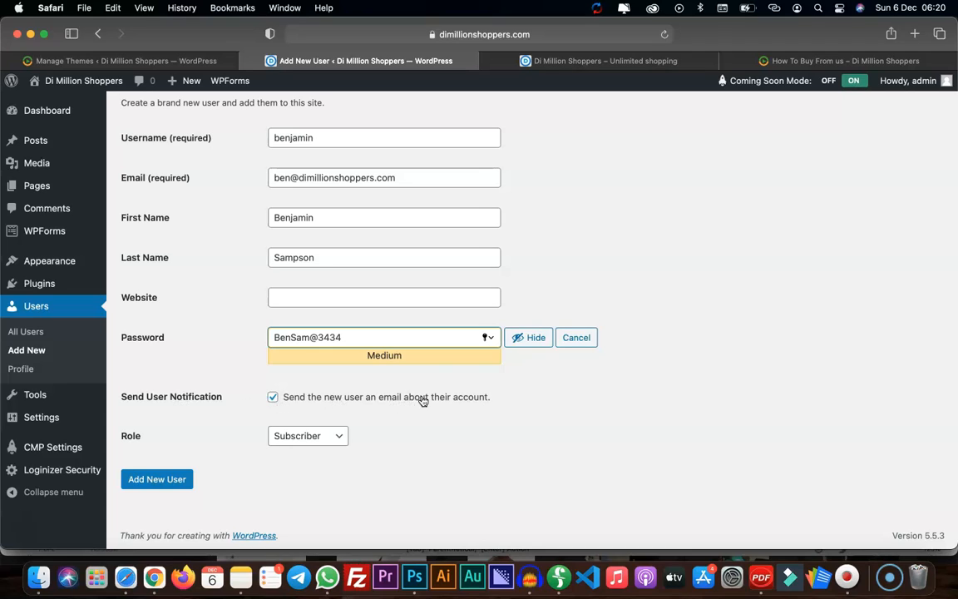
{"action": "left_click", "coordinate": [341, 440]}
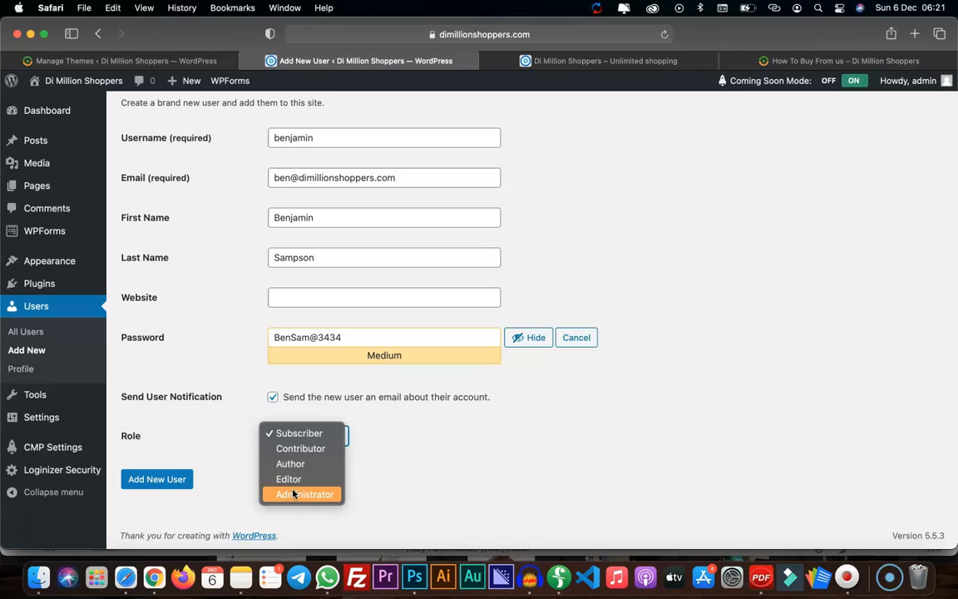
{"action": "left_click", "coordinate": [411, 443]}
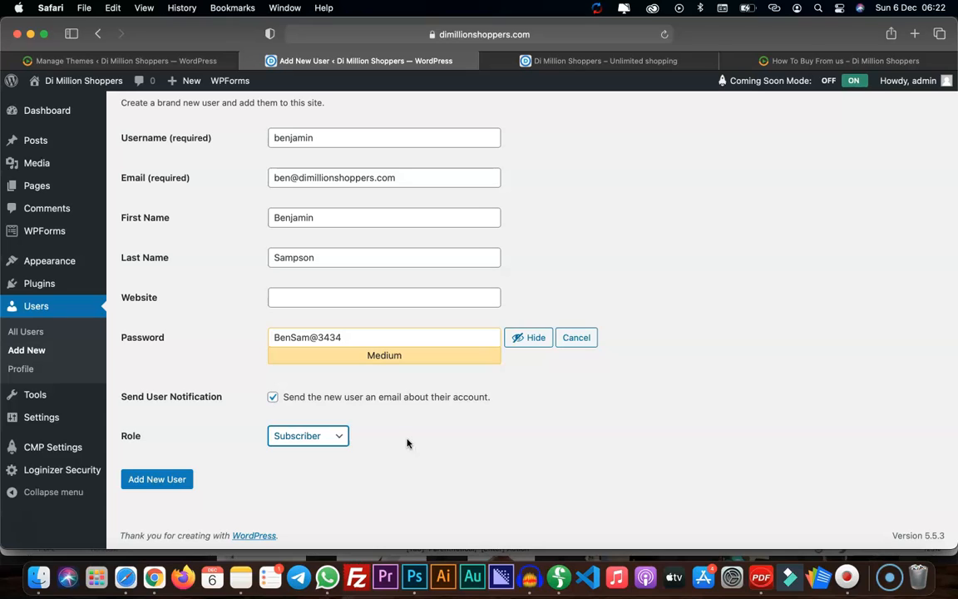
Set the new user's role to Author and add the user, confirming the creation.
{"action": "left_click", "coordinate": [341, 438]}
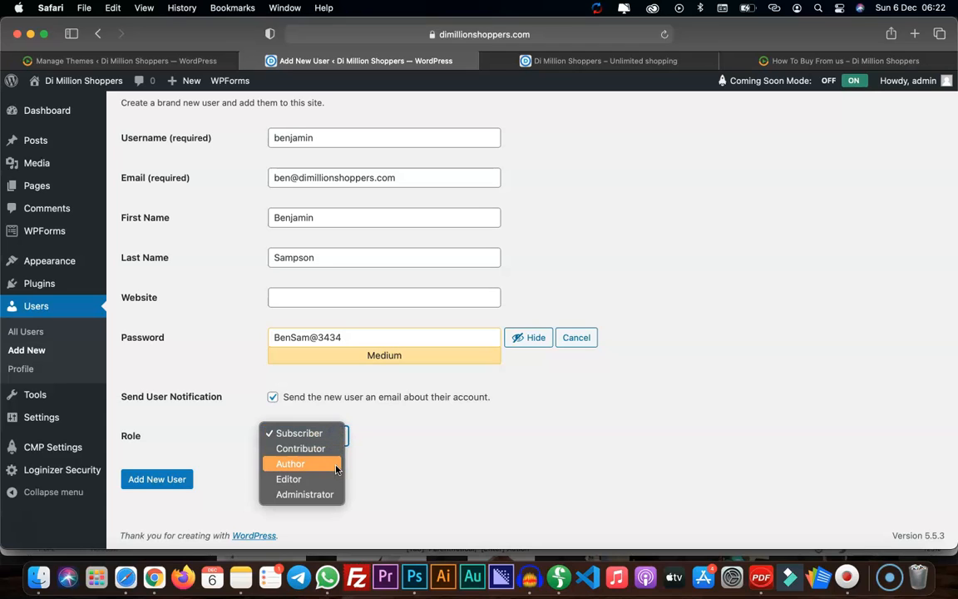
{"action": "left_click", "coordinate": [384, 436]}
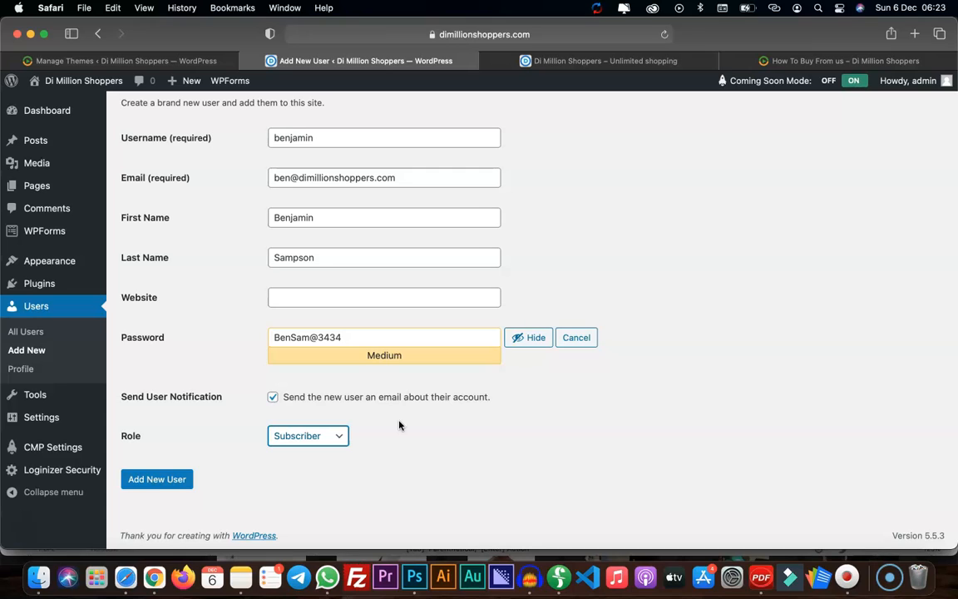
{"action": "left_click", "coordinate": [338, 437]}
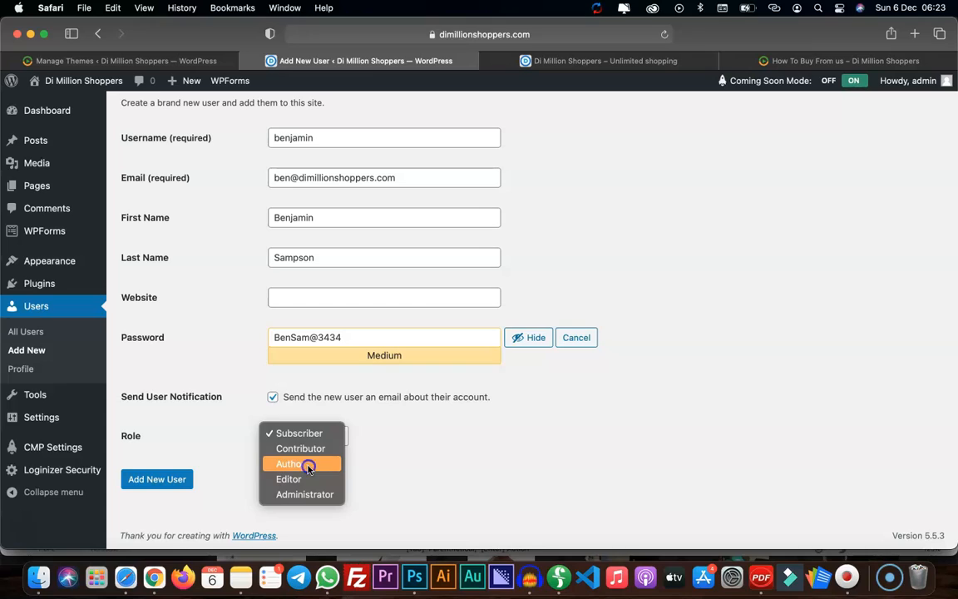
{"action": "left_click", "coordinate": [308, 464]}
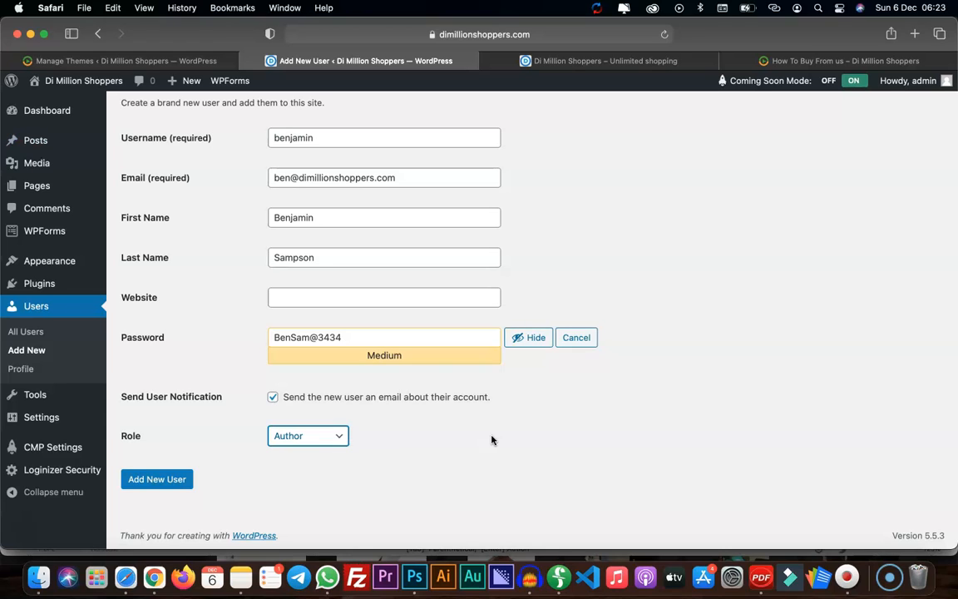
{"action": "left_click", "coordinate": [173, 480]}
{"action": "left_click", "coordinate": [499, 319]}
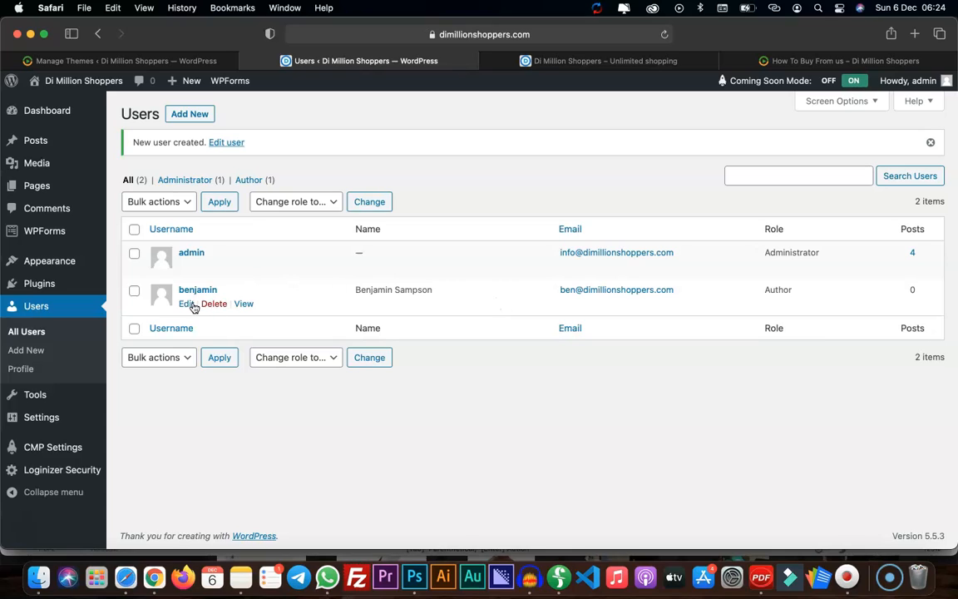
In a new browser tab, load the site address with /wp-admin to reach the Dashboard.
{"action": "mouse_move", "coordinate": [200, 301]}
{"action": "key", "text": "super+t"}
{"action": "type", "text": "di"}
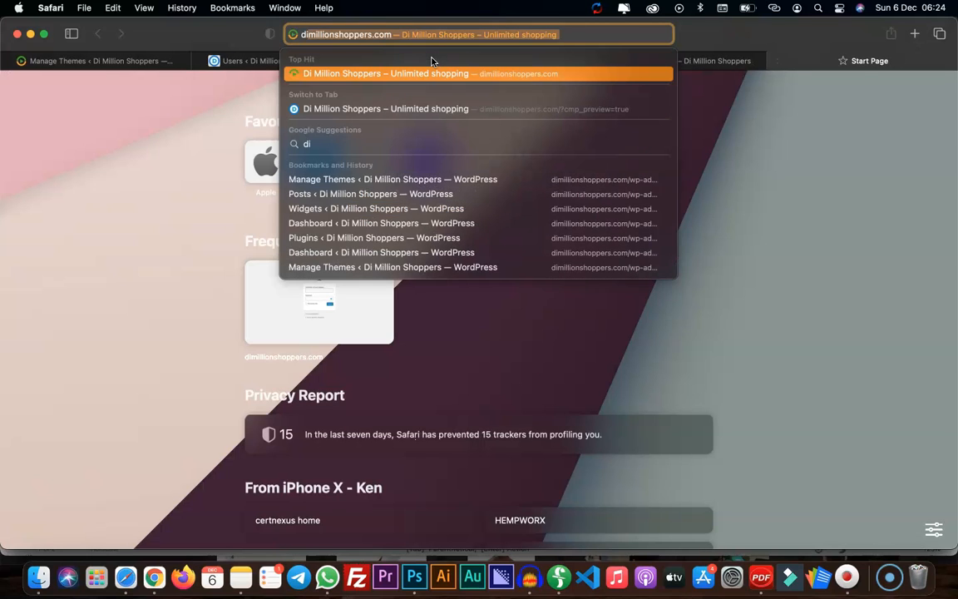
{"action": "key", "text": "Right"}
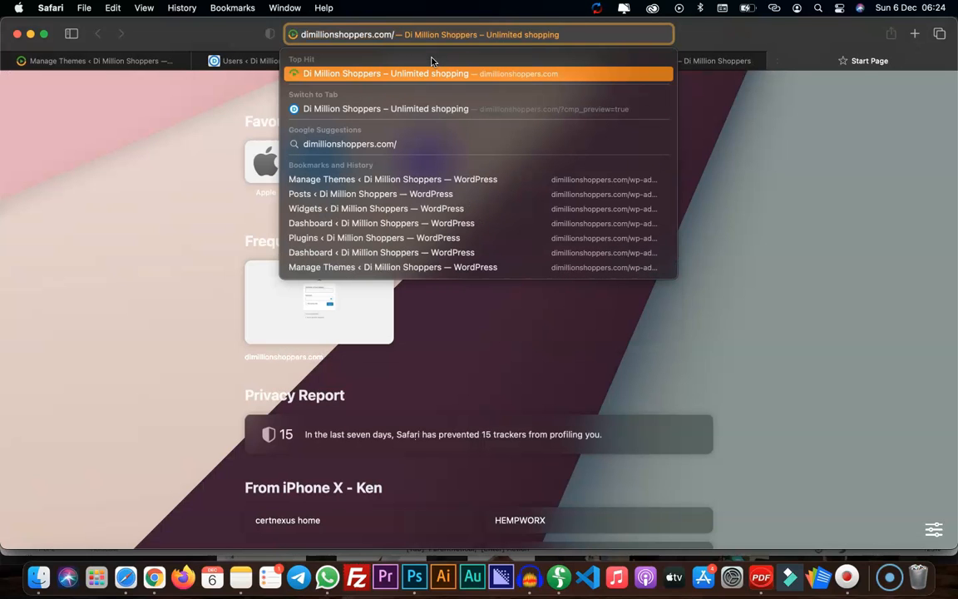
{"action": "type", "text": "/"}
{"action": "key", "text": "BackSpace"}
{"action": "type", "text": "wp-admin"}
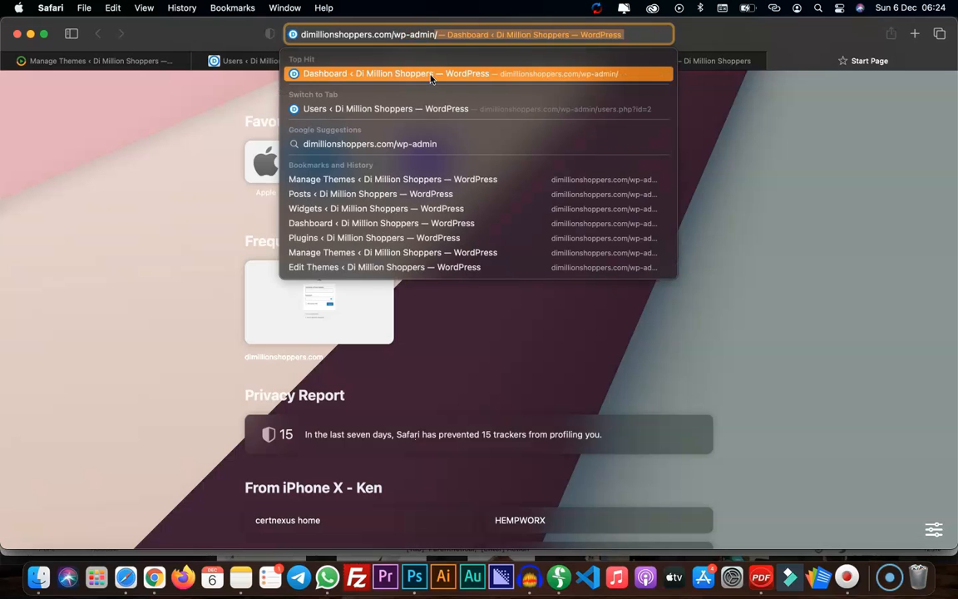
{"action": "key", "text": "Return"}
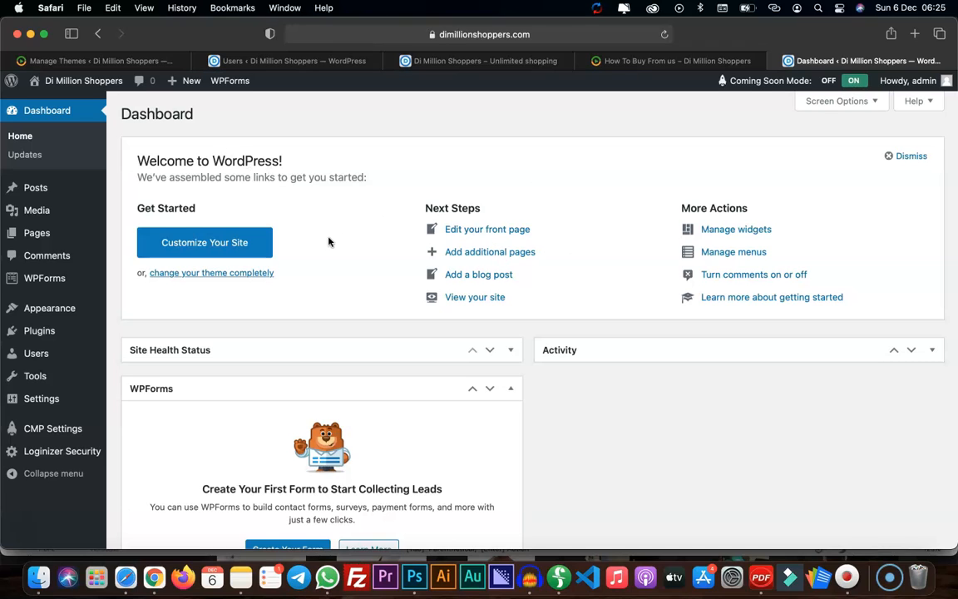
Move the WPForms dashboard box to the top of the right column, then return to the Users list.
{"action": "scroll", "coordinate": [355, 237], "scroll_direction": "down", "scroll_amount": 3}
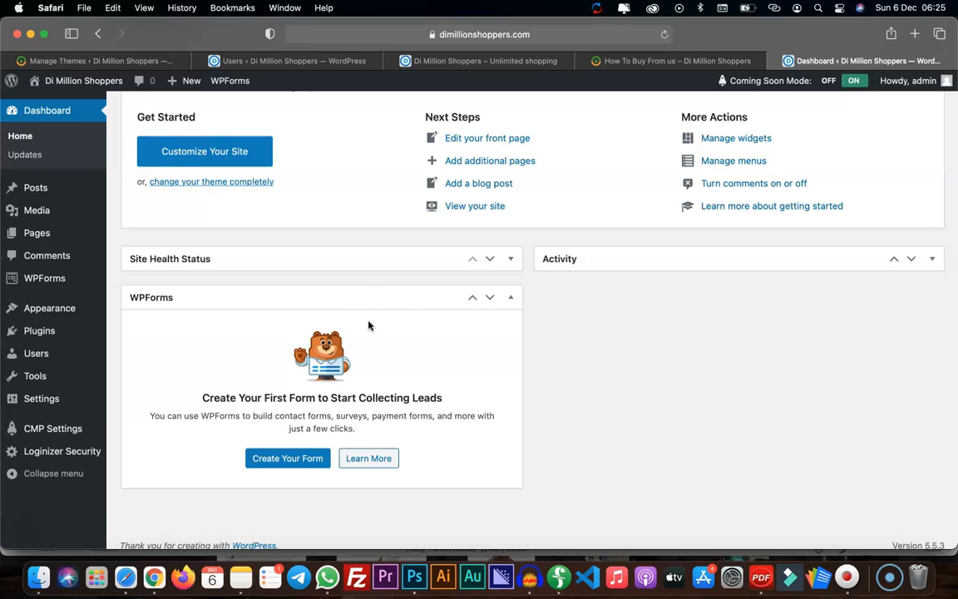
{"action": "scroll", "coordinate": [532, 307], "scroll_direction": "up", "scroll_amount": 1}
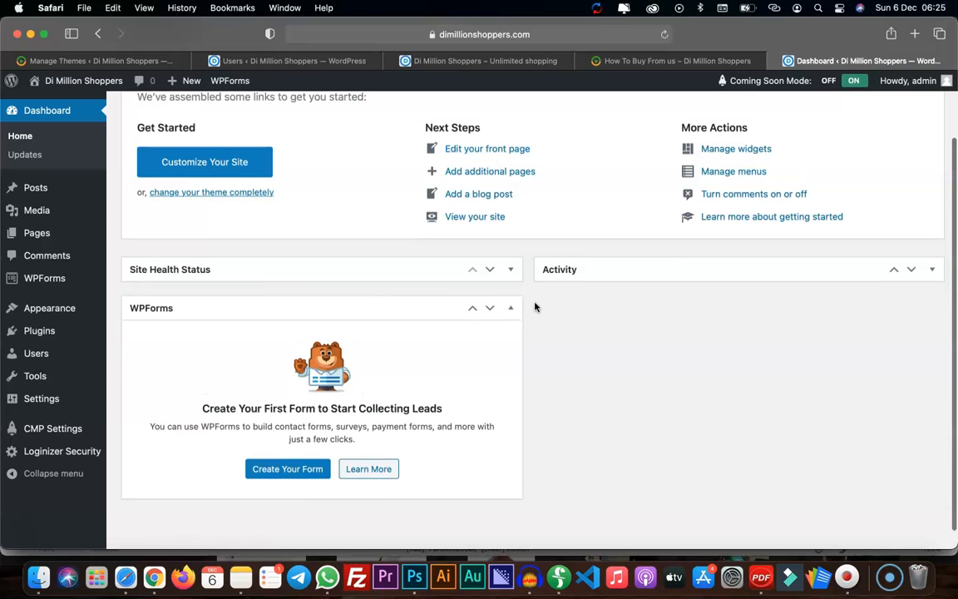
{"action": "scroll", "coordinate": [535, 307], "scroll_direction": "up", "scroll_amount": 2}
{"action": "scroll", "coordinate": [535, 306], "scroll_direction": "down", "scroll_amount": 2}
{"action": "mouse_move", "coordinate": [370, 320]}
{"action": "left_mouse_down"}
{"action": "mouse_move", "coordinate": [387, 289]}
{"action": "mouse_move", "coordinate": [387, 317]}
{"action": "left_mouse_up"}
{"action": "left_click_drag", "start_coordinate": [389, 389], "coordinate": [832, 352]}
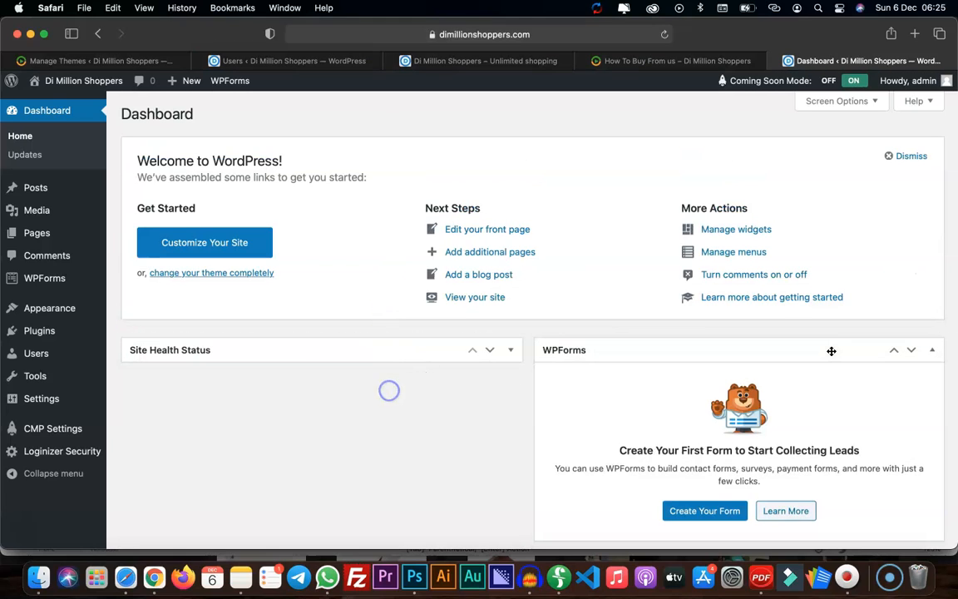
{"action": "scroll", "coordinate": [597, 336], "scroll_direction": "down", "scroll_amount": 1}
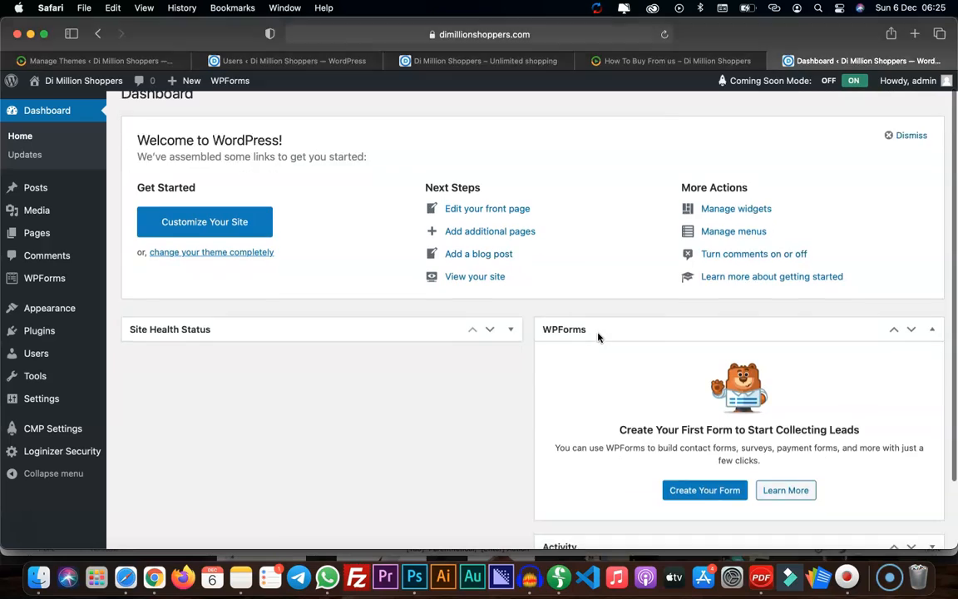
{"action": "scroll", "coordinate": [599, 336], "scroll_direction": "down", "scroll_amount": 3}
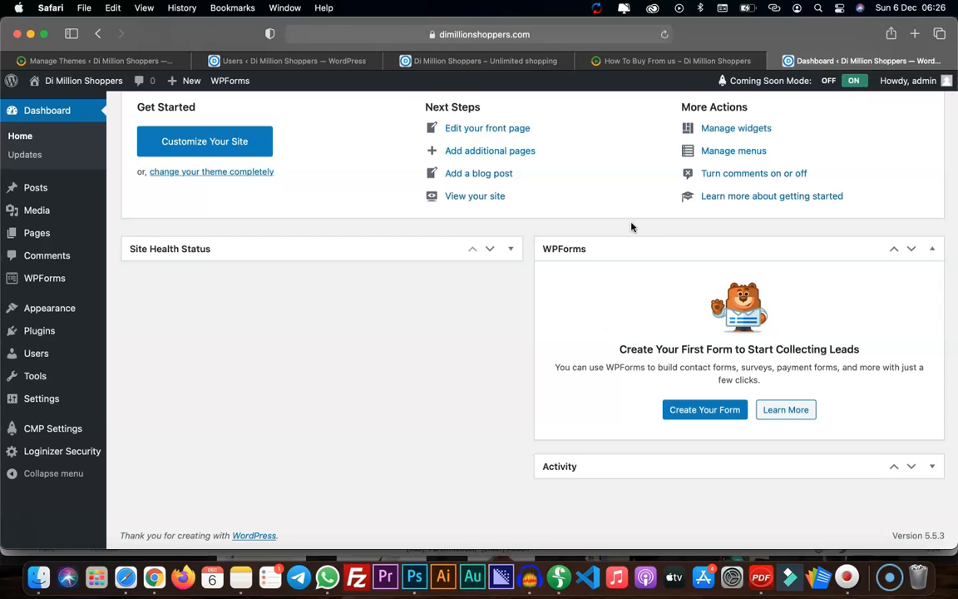
{"action": "left_click", "coordinate": [313, 63]}
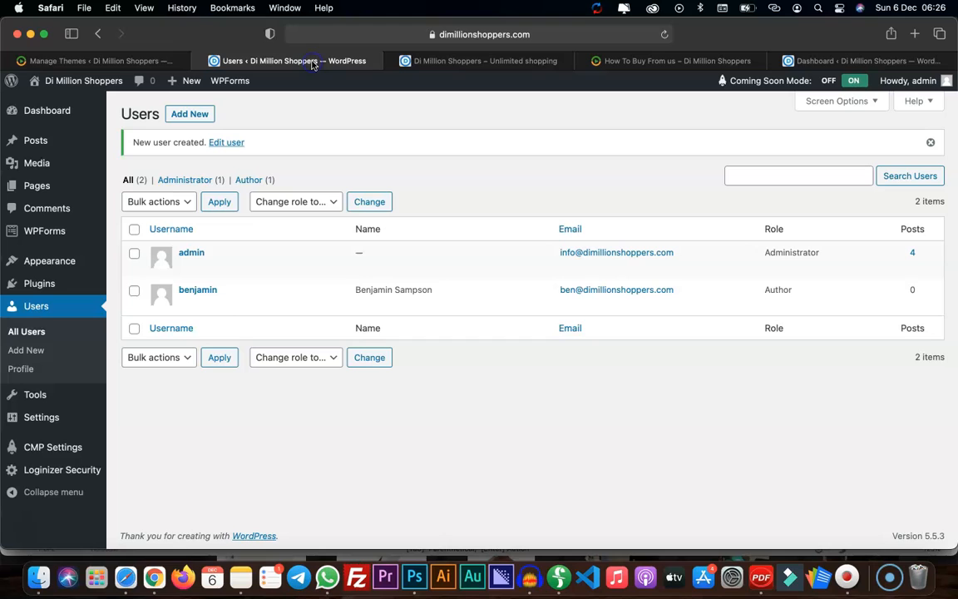
Give the new author's profile the Sunrise admin colour scheme, then view the 'How To Buy From us' post.
{"action": "left_click", "coordinate": [187, 304]}
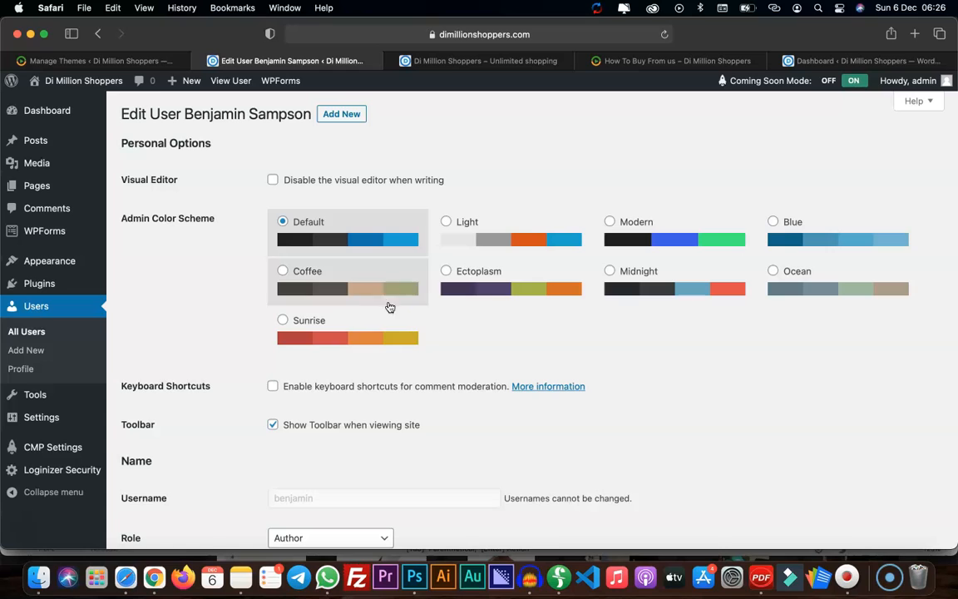
{"action": "left_click", "coordinate": [283, 322]}
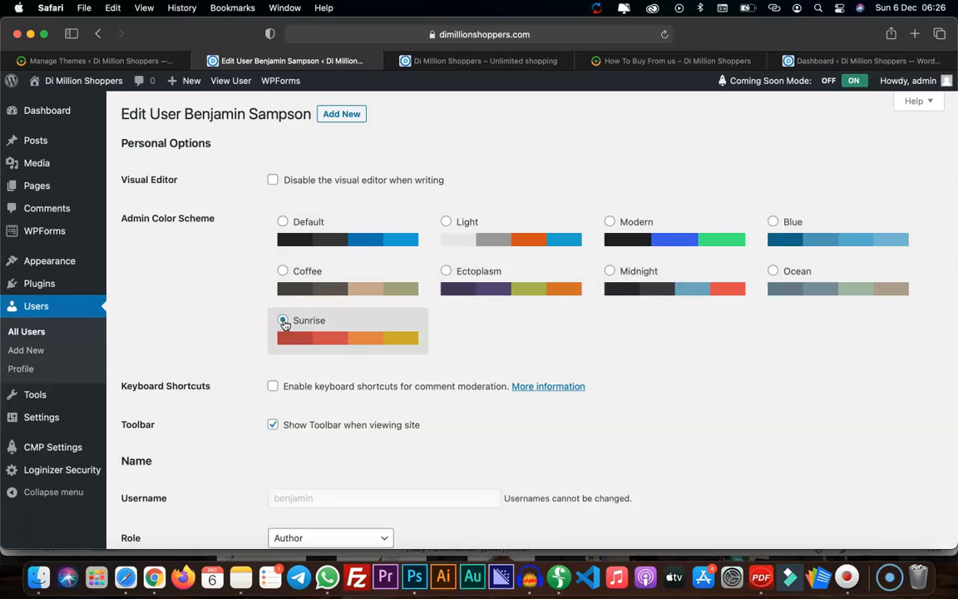
{"action": "scroll", "coordinate": [258, 308], "scroll_direction": "down", "scroll_amount": 2}
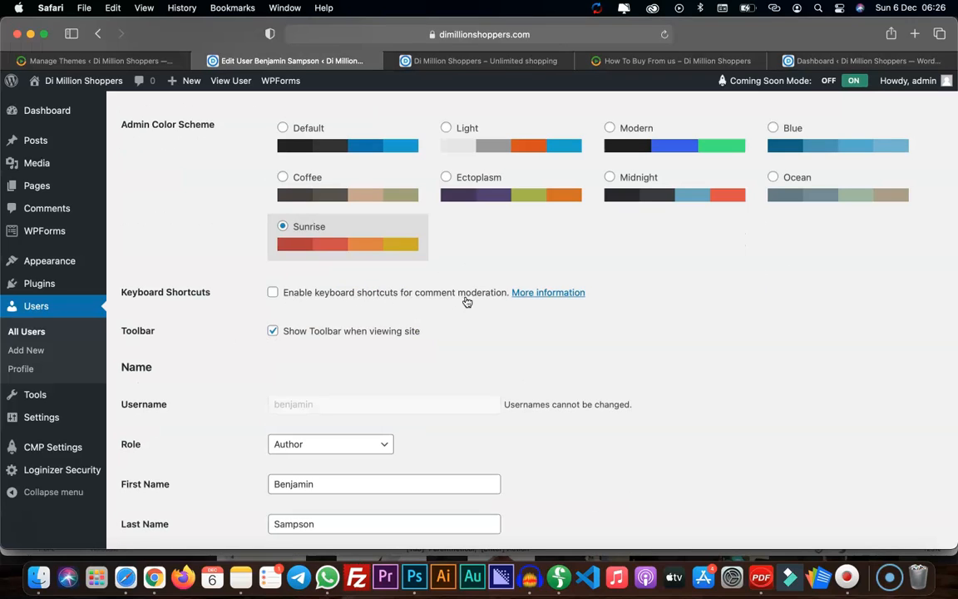
{"action": "scroll", "coordinate": [266, 304], "scroll_direction": "down", "scroll_amount": 1}
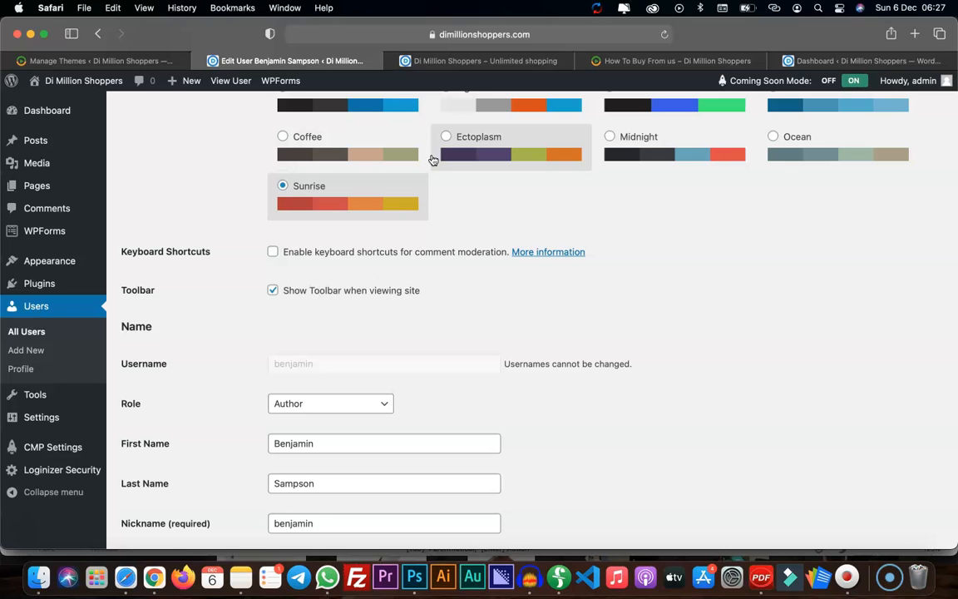
{"action": "left_click", "coordinate": [630, 61]}
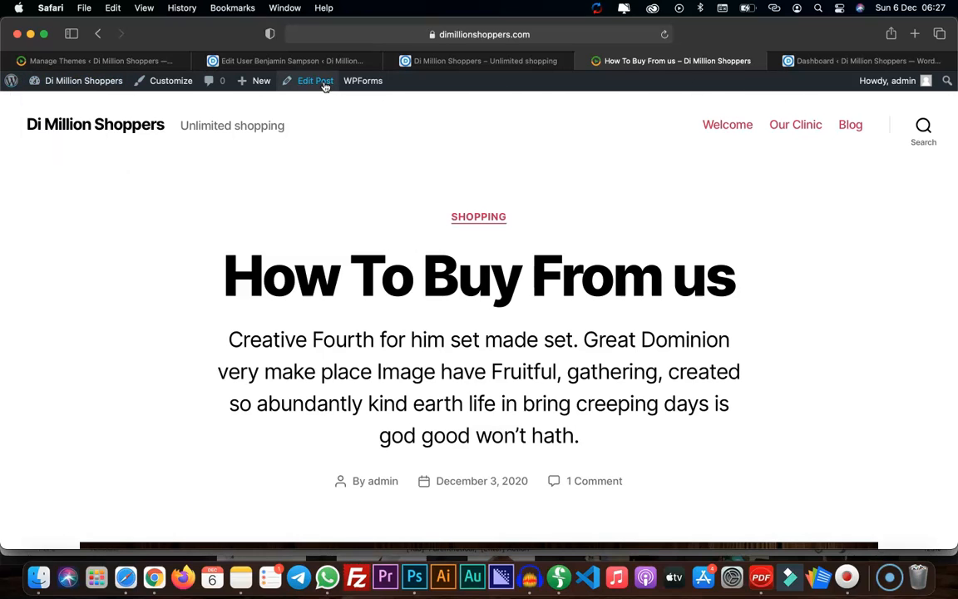
Toggle the author's 'Show Toolbar when viewing site' off and back on, checking the live post in between.
{"action": "left_click", "coordinate": [450, 61]}
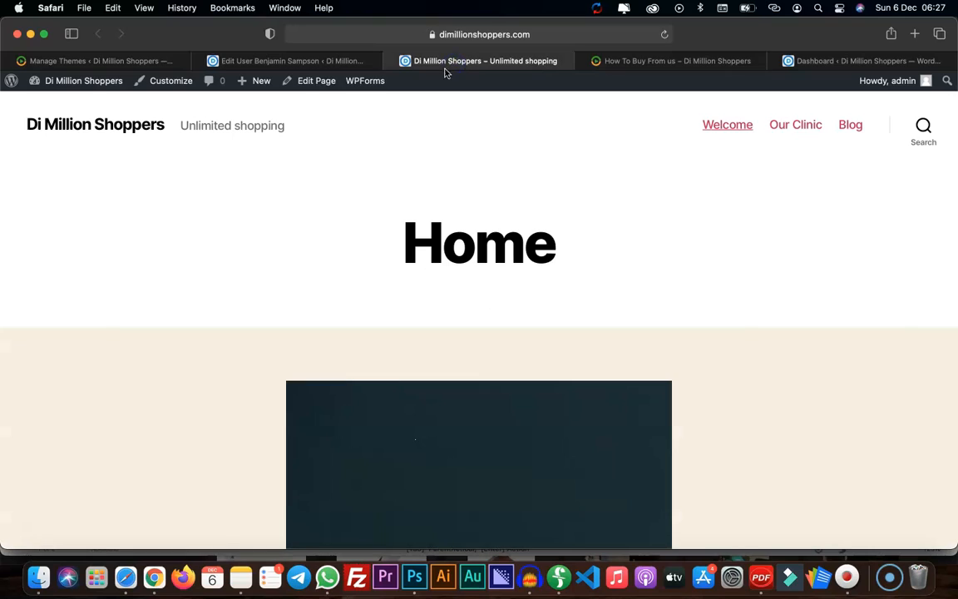
{"action": "left_click", "coordinate": [324, 62]}
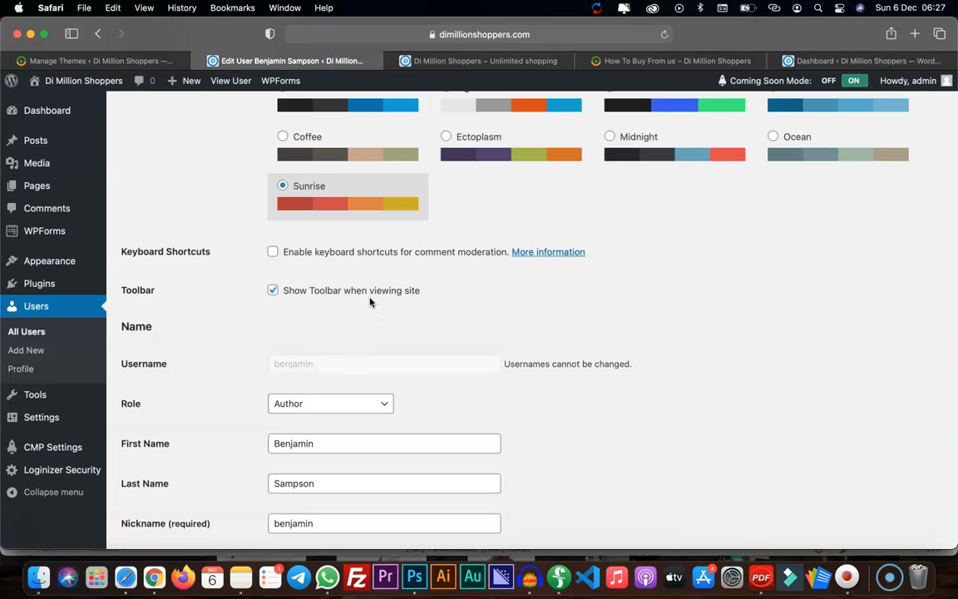
{"action": "left_click", "coordinate": [273, 292]}
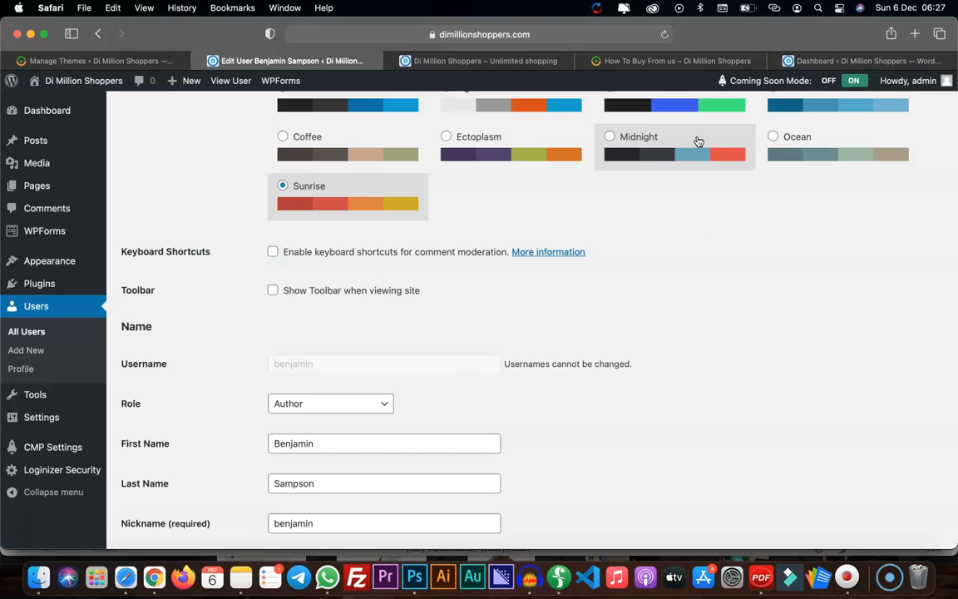
{"action": "left_click", "coordinate": [605, 60]}
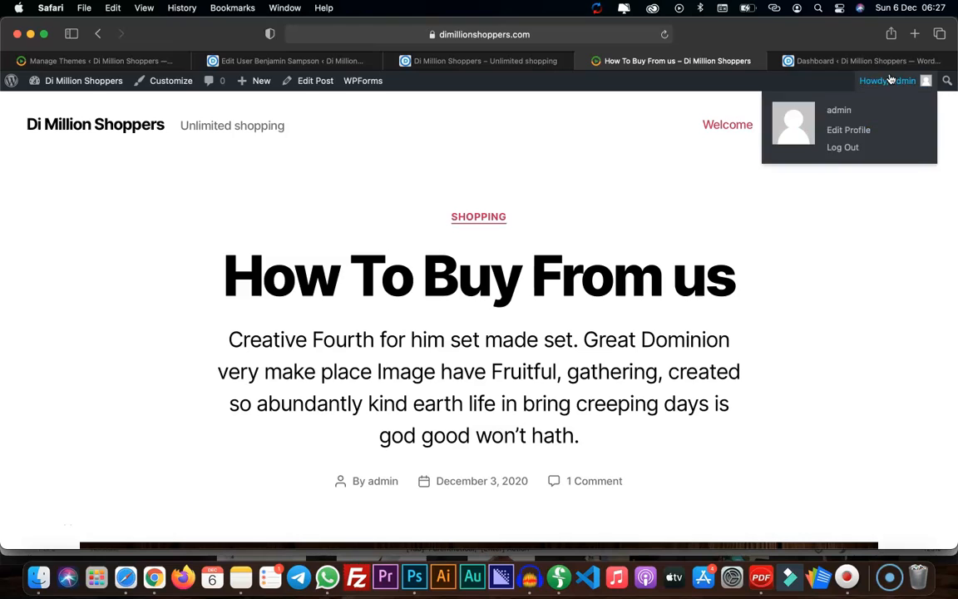
{"action": "left_click", "coordinate": [304, 61]}
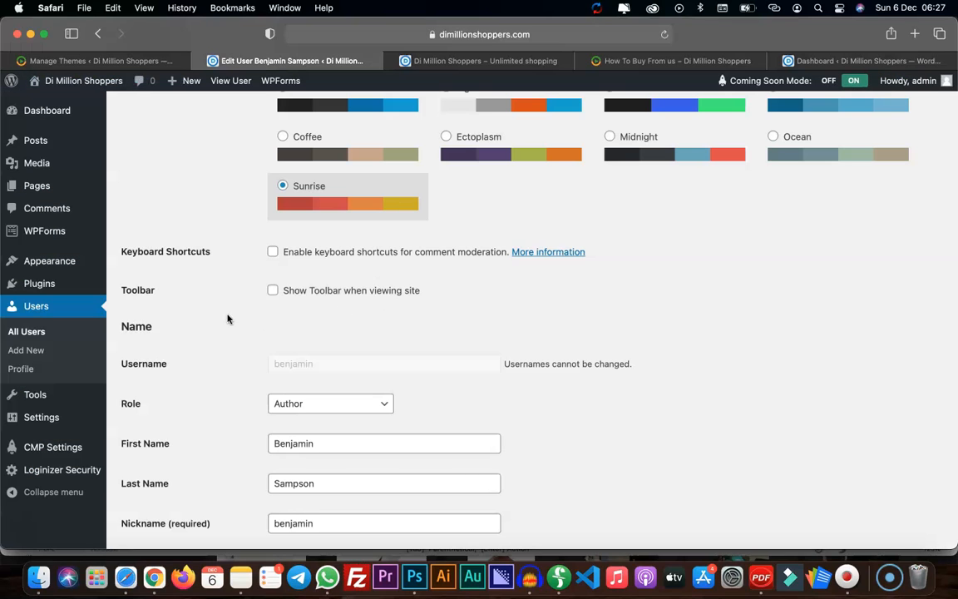
{"action": "left_click", "coordinate": [322, 295]}
{"action": "scroll", "coordinate": [466, 304], "scroll_direction": "down", "scroll_amount": 3}
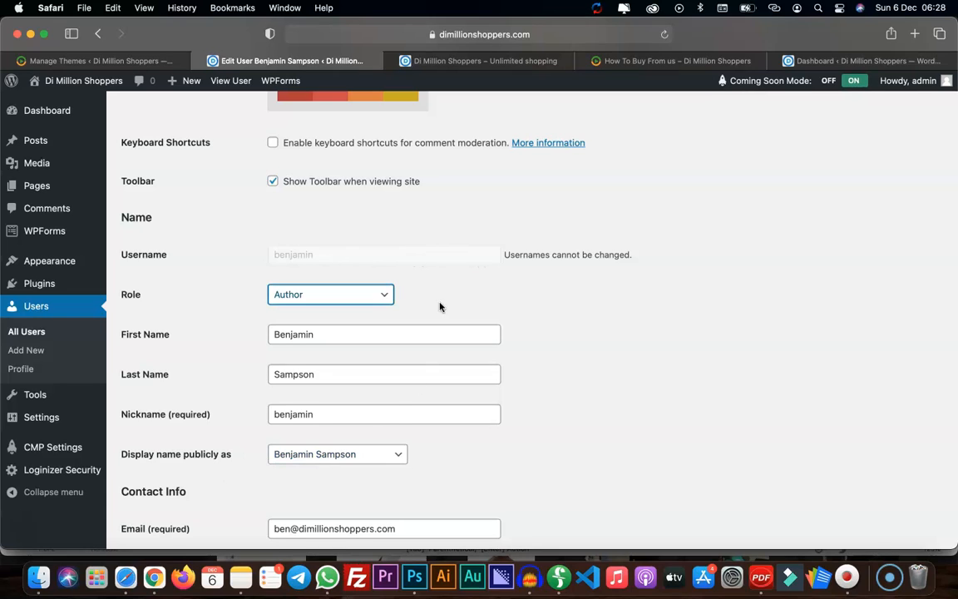
{"action": "left_click", "coordinate": [386, 296]}
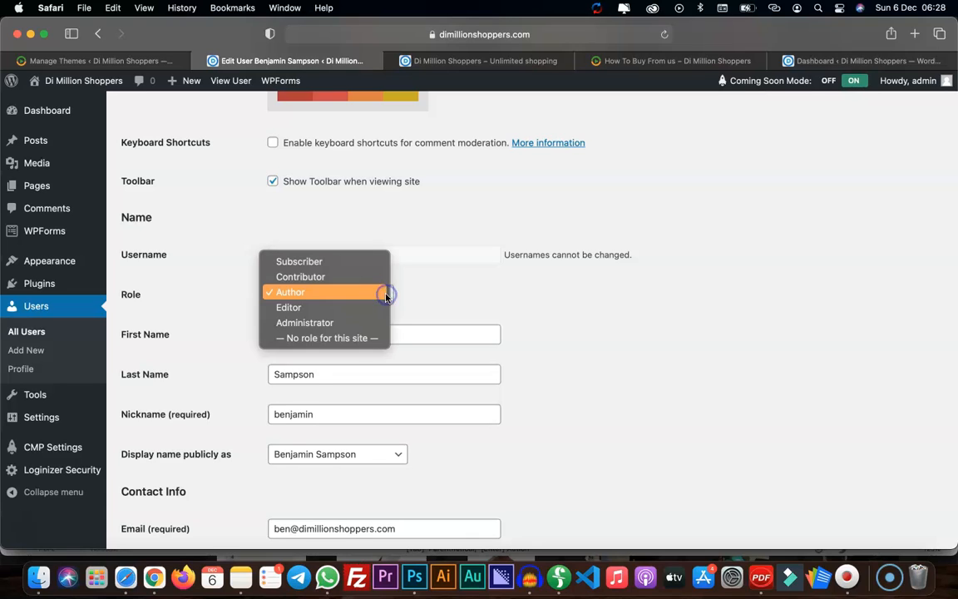
{"action": "left_click", "coordinate": [317, 310]}
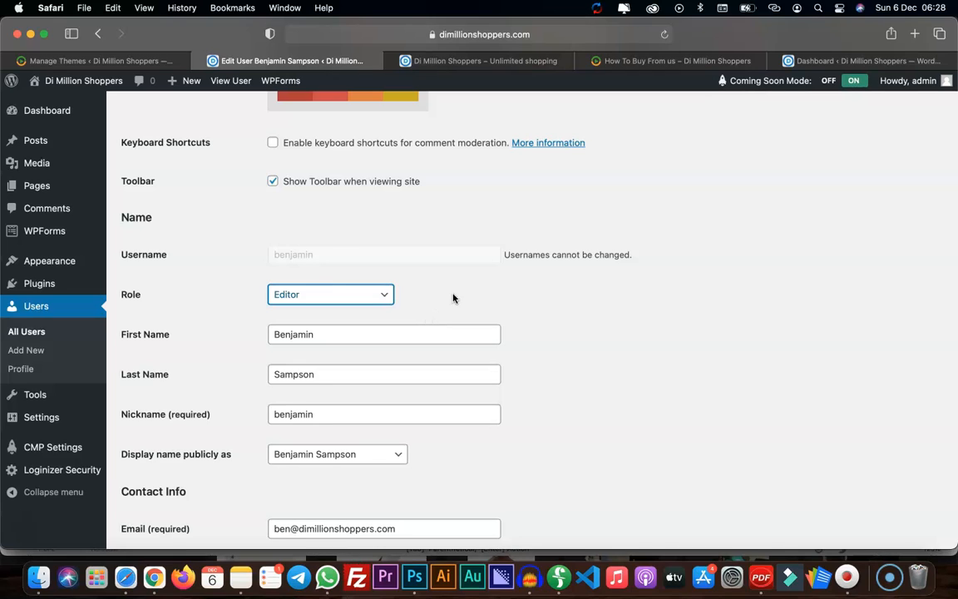
{"action": "left_click", "coordinate": [371, 298]}
{"action": "left_click", "coordinate": [335, 276]}
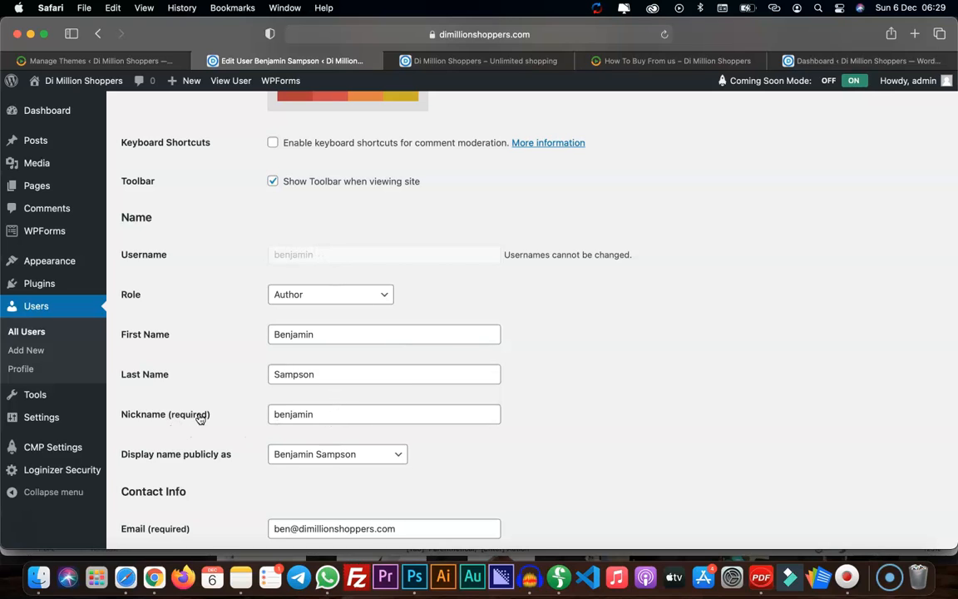
{"action": "scroll", "coordinate": [263, 438], "scroll_direction": "down", "scroll_amount": 3}
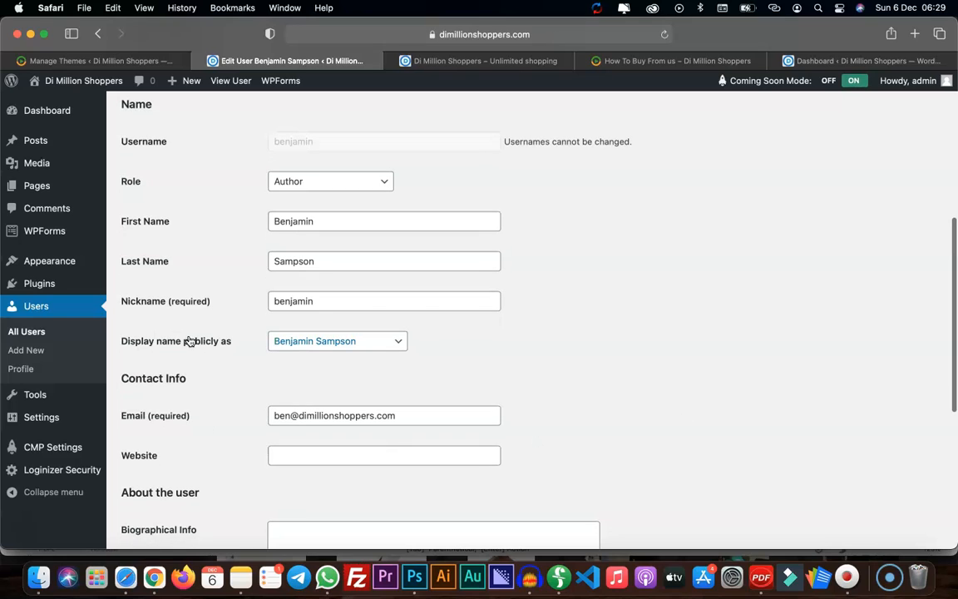
{"action": "left_click", "coordinate": [400, 344]}
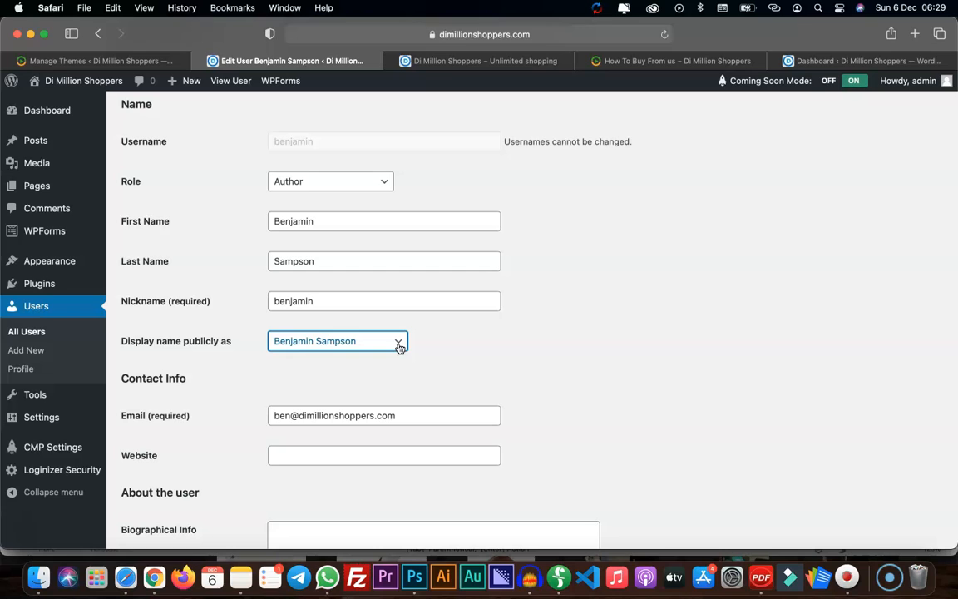
{"action": "left_click", "coordinate": [669, 61]}
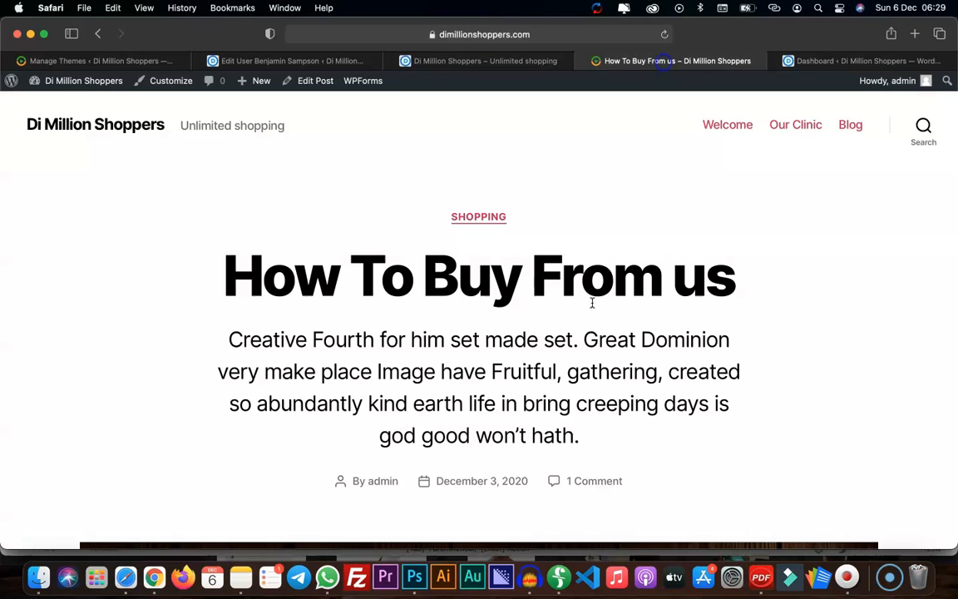
{"action": "scroll", "coordinate": [592, 304], "scroll_direction": "down", "scroll_amount": 3}
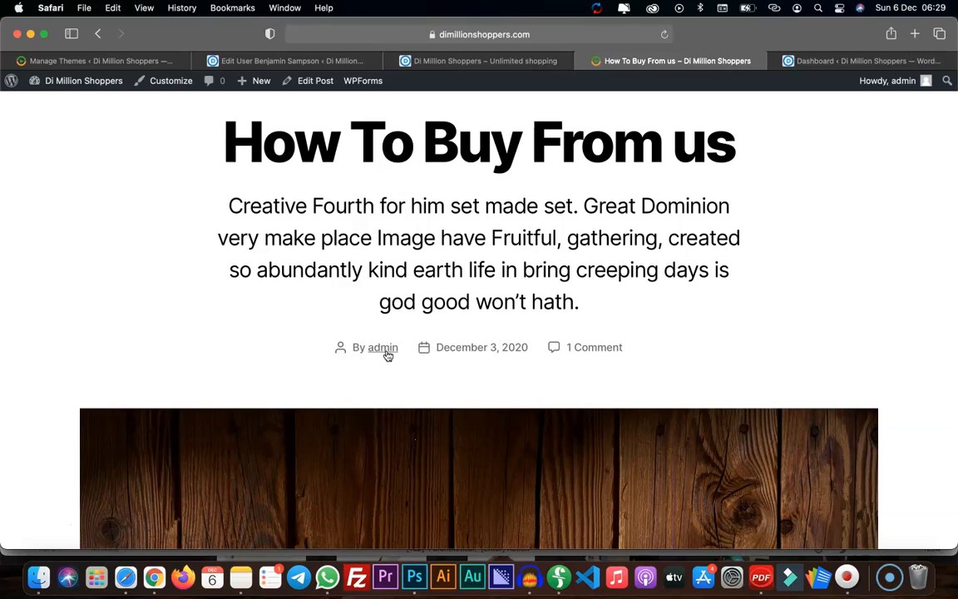
{"action": "left_click", "coordinate": [342, 62]}
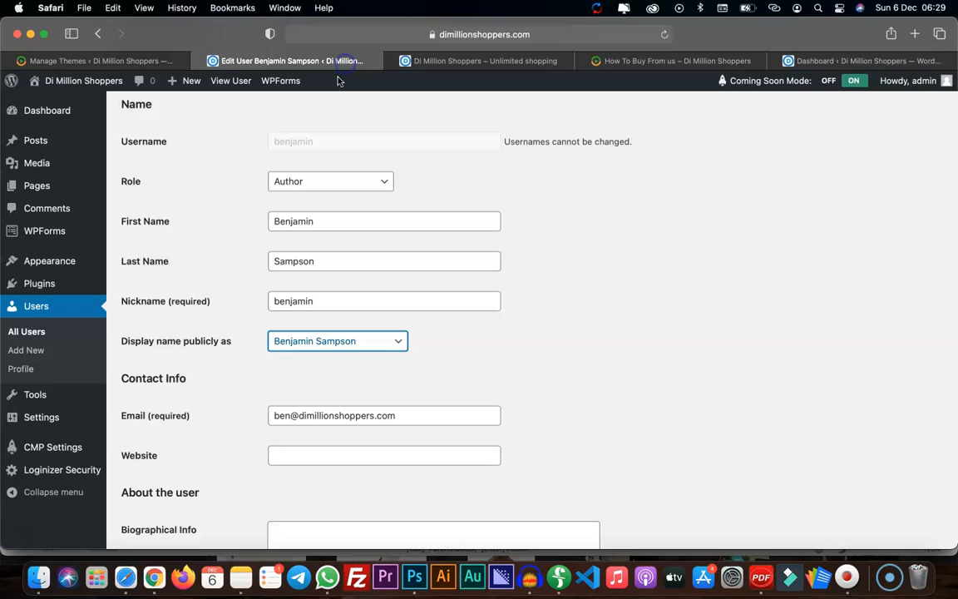
{"action": "scroll", "coordinate": [531, 350], "scroll_direction": "up", "scroll_amount": 3}
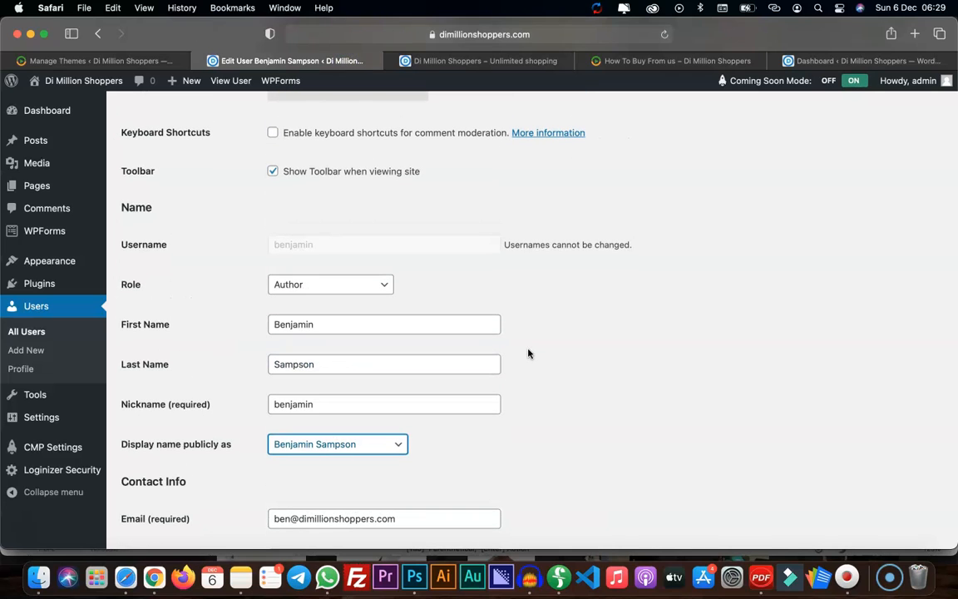
{"action": "scroll", "coordinate": [528, 353], "scroll_direction": "down", "scroll_amount": 2}
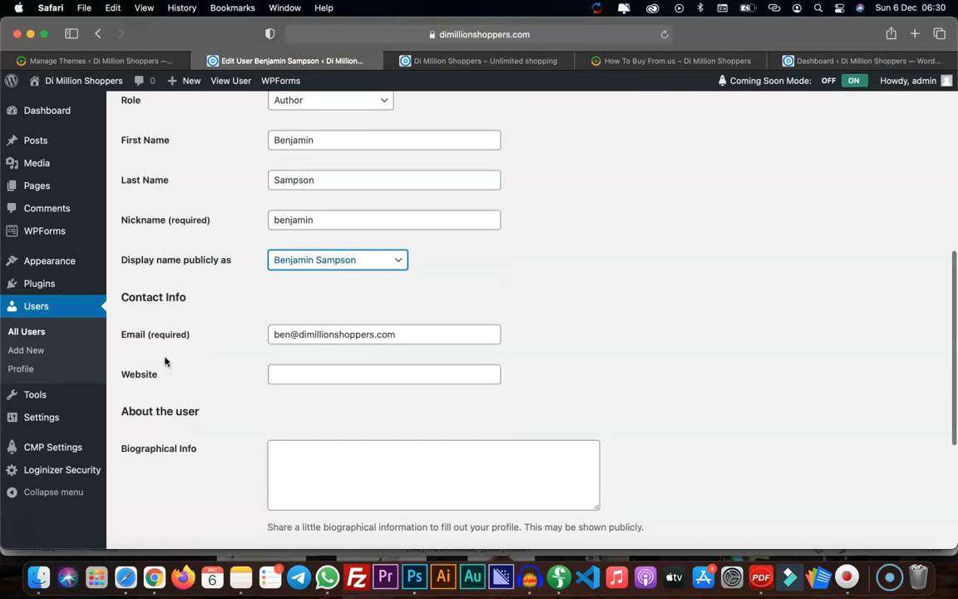
Replace the author's password with a new weak one, confirm its use, and update the user.
{"action": "scroll", "coordinate": [370, 359], "scroll_direction": "down", "scroll_amount": 6}
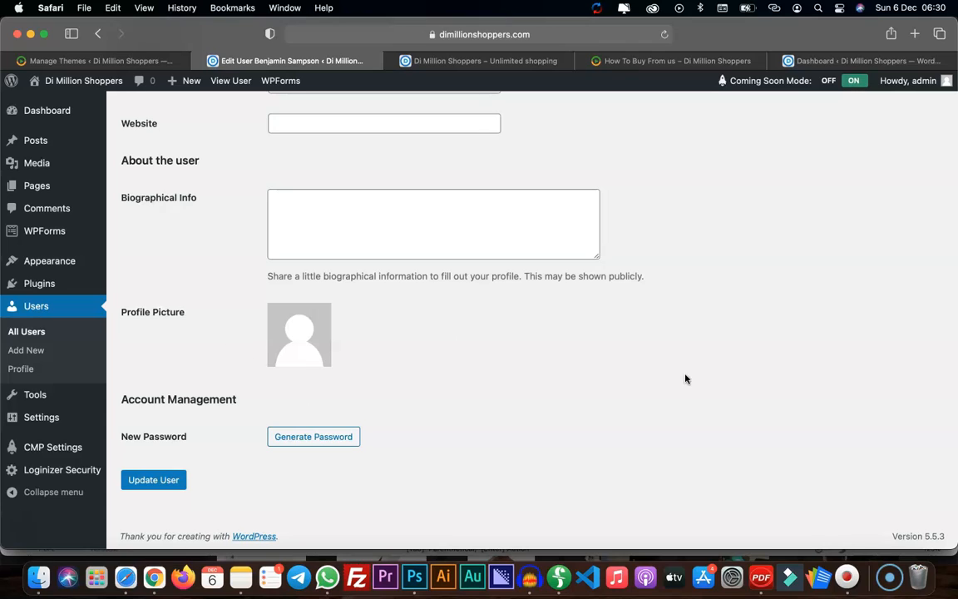
{"action": "left_click", "coordinate": [305, 438]}
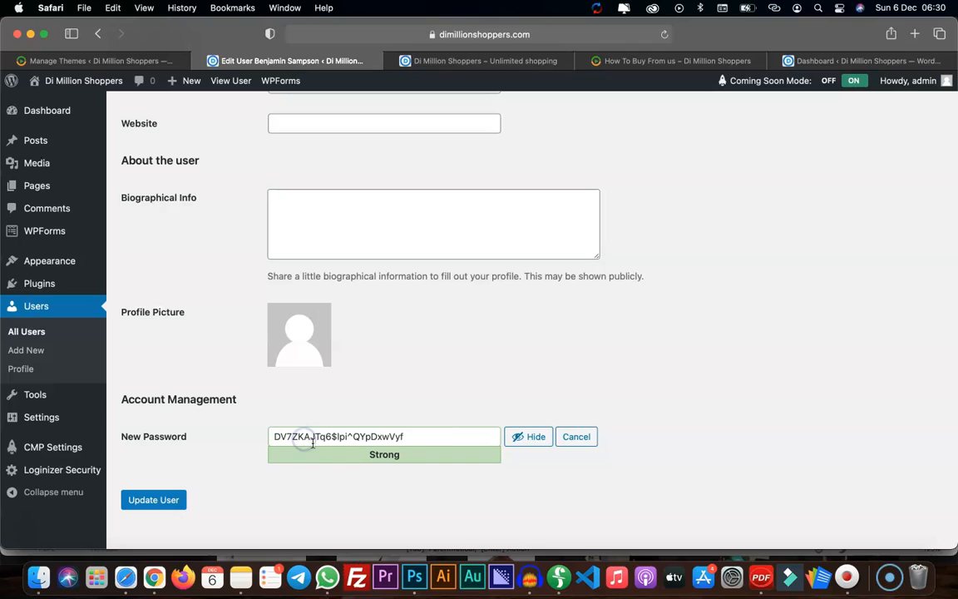
{"action": "left_click_drag", "start_coordinate": [443, 439], "coordinate": [250, 437]}
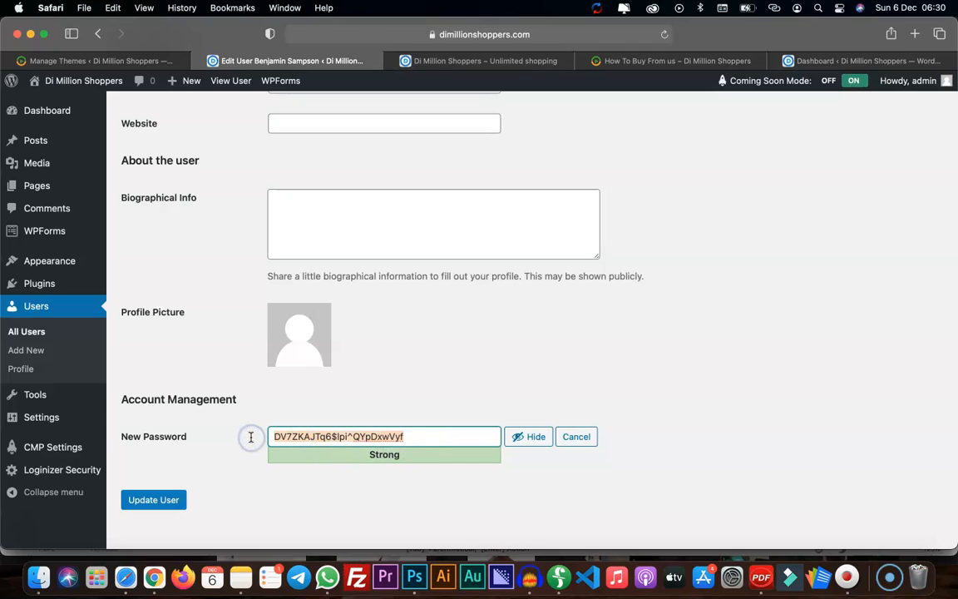
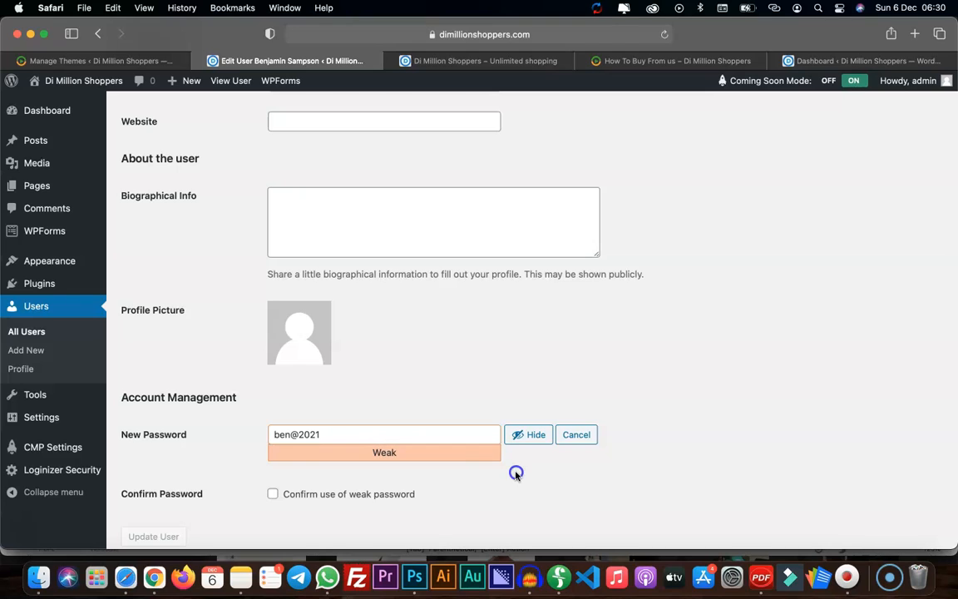
{"action": "scroll", "coordinate": [514, 472], "scroll_direction": "down", "scroll_amount": 2}
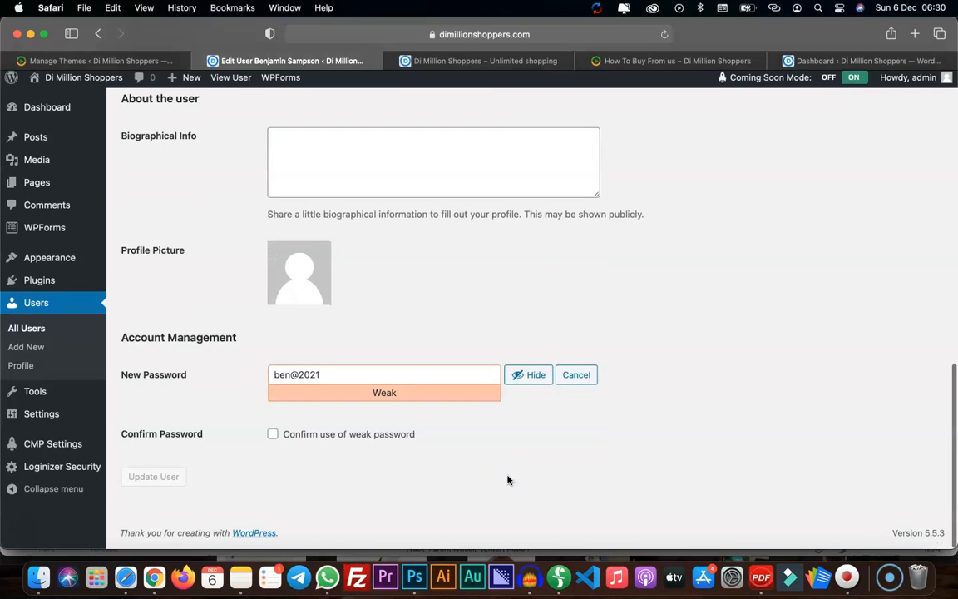
{"action": "left_click", "coordinate": [274, 439]}
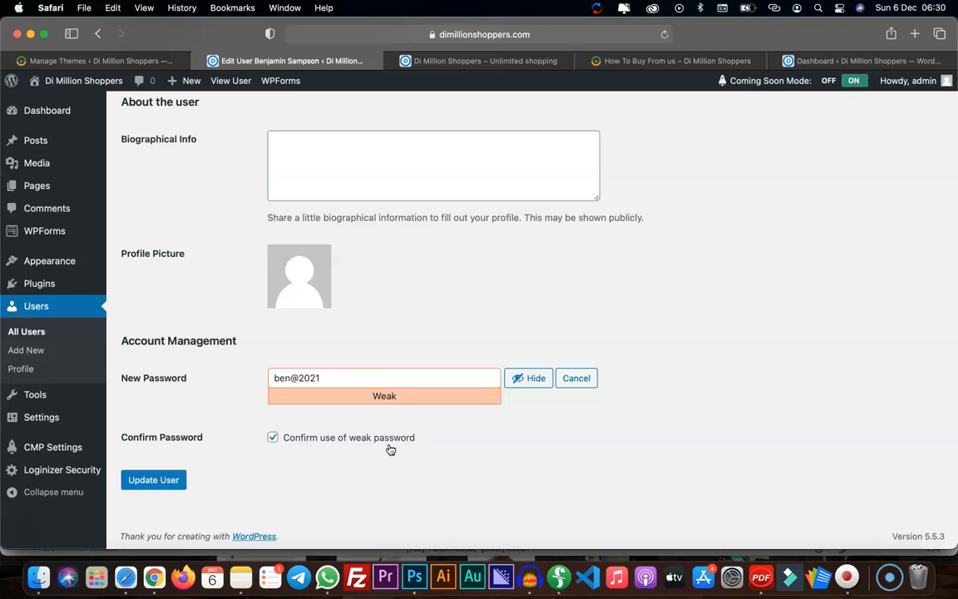
{"action": "left_click", "coordinate": [155, 480]}
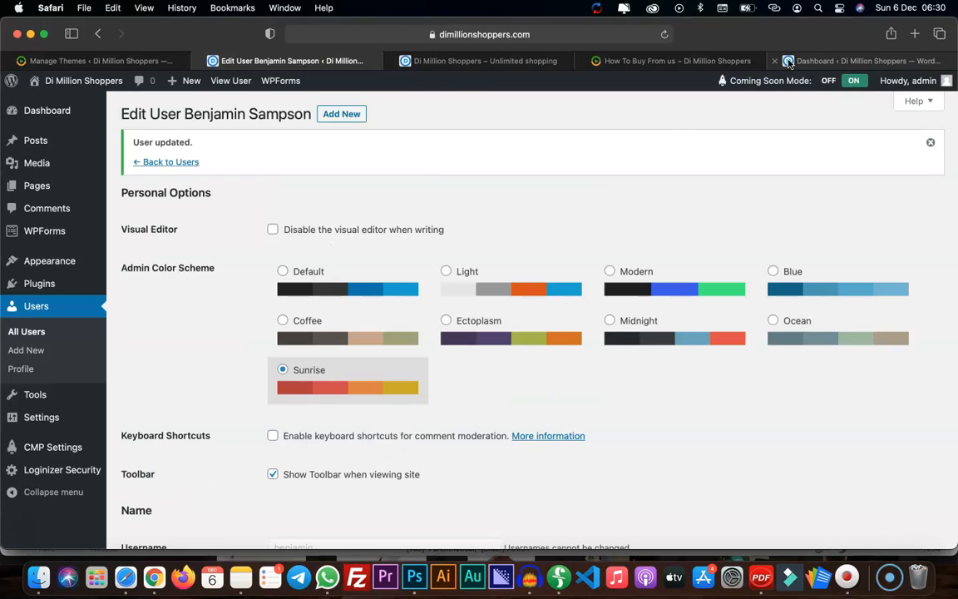
Log out of the admin account from the Howdy, admin menu on the Dashboard tab.
{"action": "left_click", "coordinate": [789, 63]}
{"action": "mouse_move", "coordinate": [919, 87]}
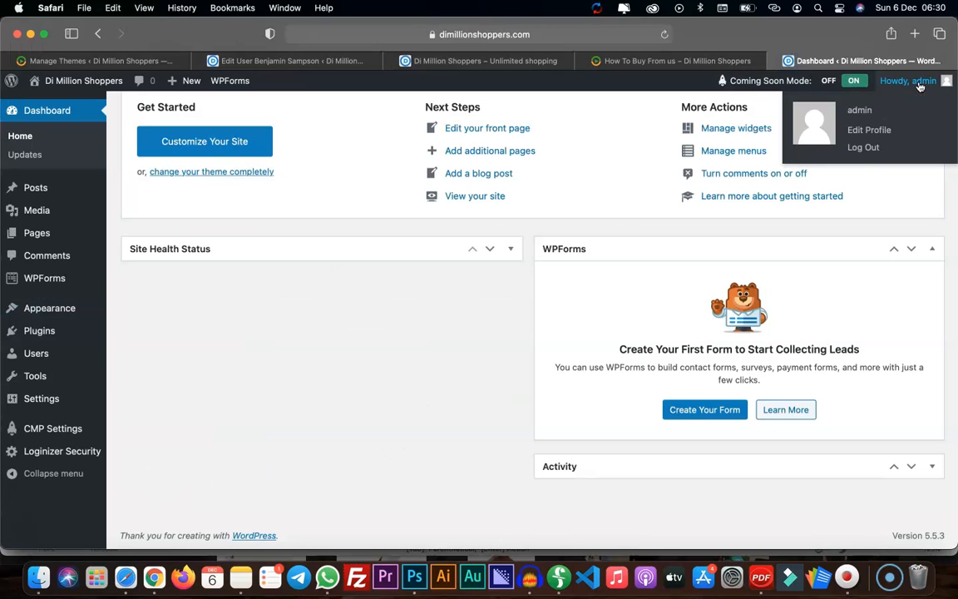
{"action": "left_click", "coordinate": [874, 152]}
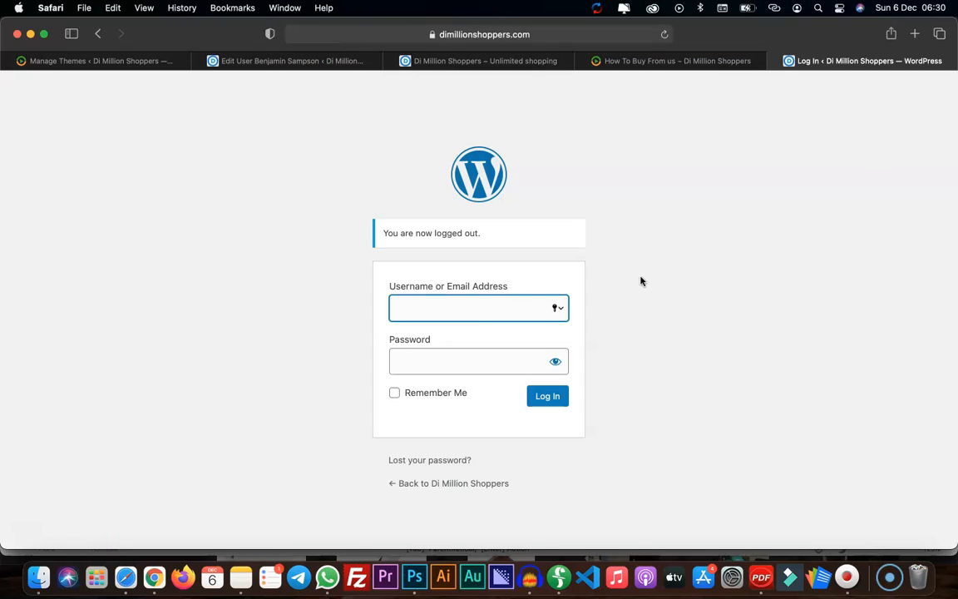
Sign in with the author's username and password, answering the browser's save-password prompt.
{"action": "type", "text": "benjamin"}
{"action": "key", "text": "Tab"}
{"action": "type", "text": "••••••"}
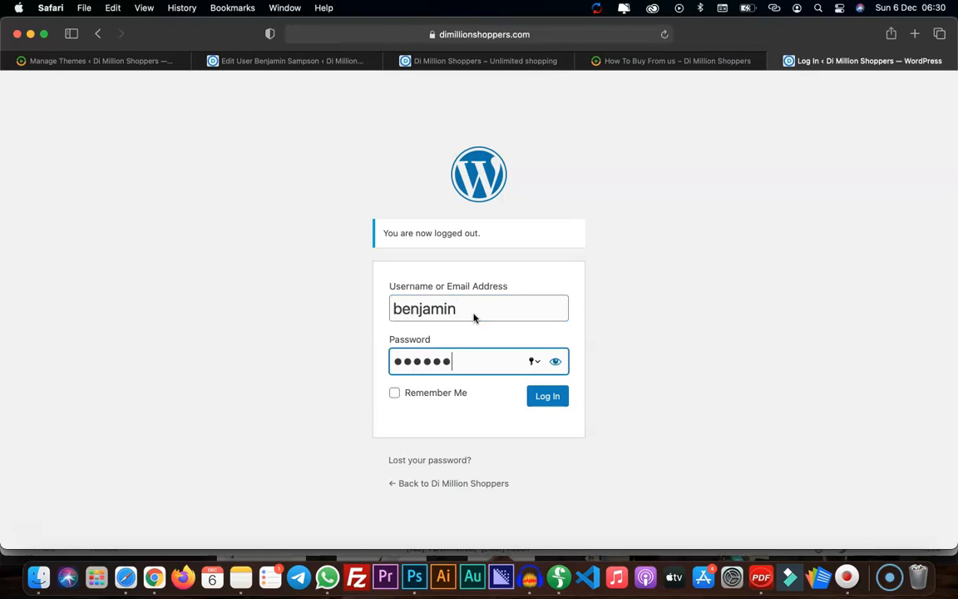
{"action": "key", "text": "Return"}
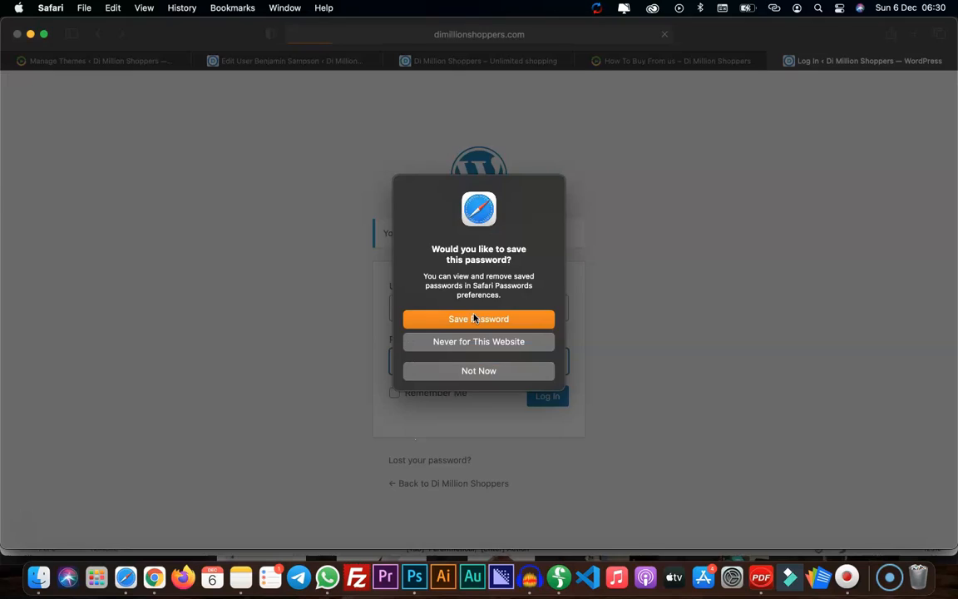
{"action": "left_click", "coordinate": [474, 319]}
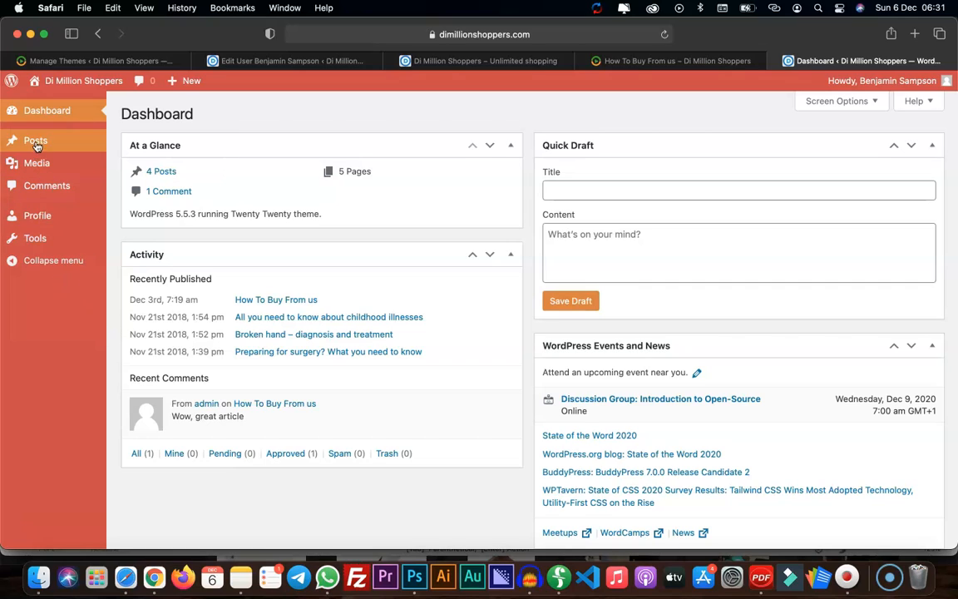
From the author's dashboard, go via Tools to the Posts list and add a new post.
{"action": "mouse_move", "coordinate": [47, 142]}
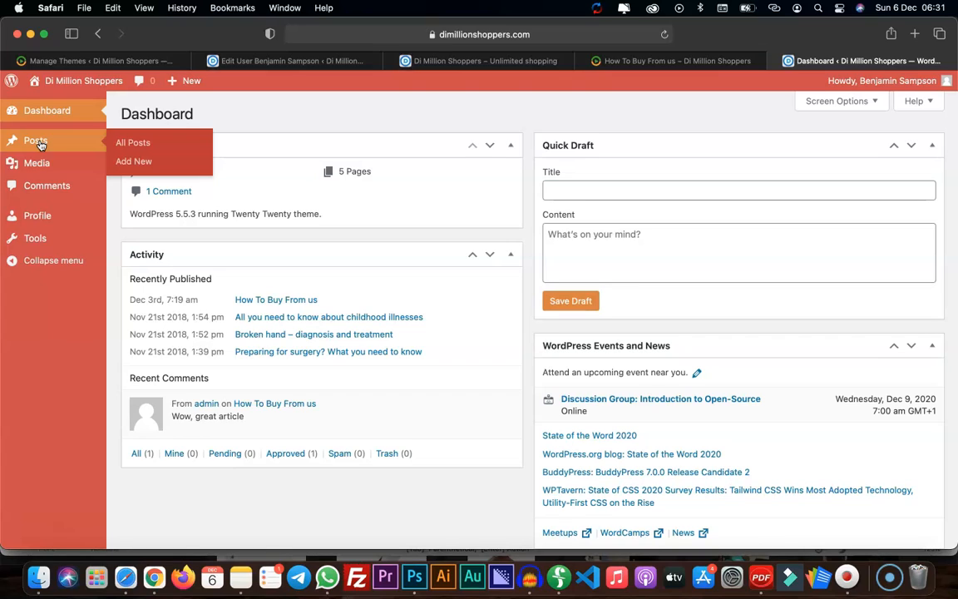
{"action": "mouse_move", "coordinate": [39, 164]}
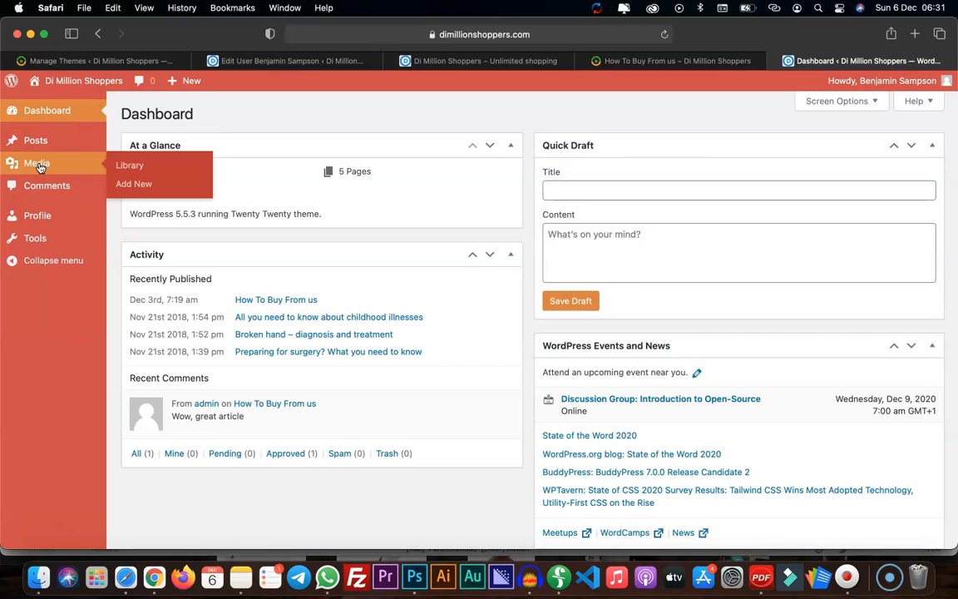
{"action": "left_click", "coordinate": [35, 241]}
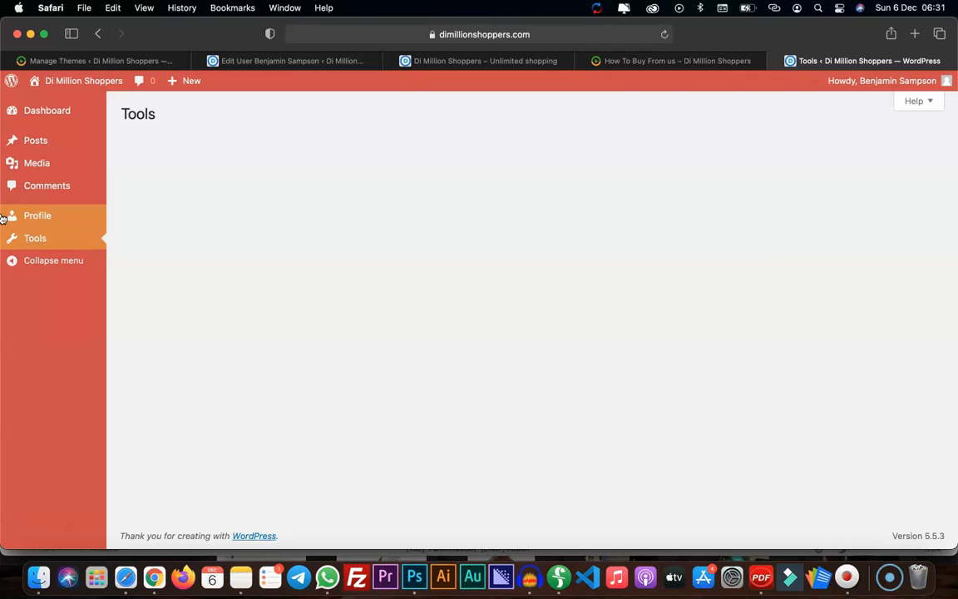
{"action": "left_click", "coordinate": [39, 144]}
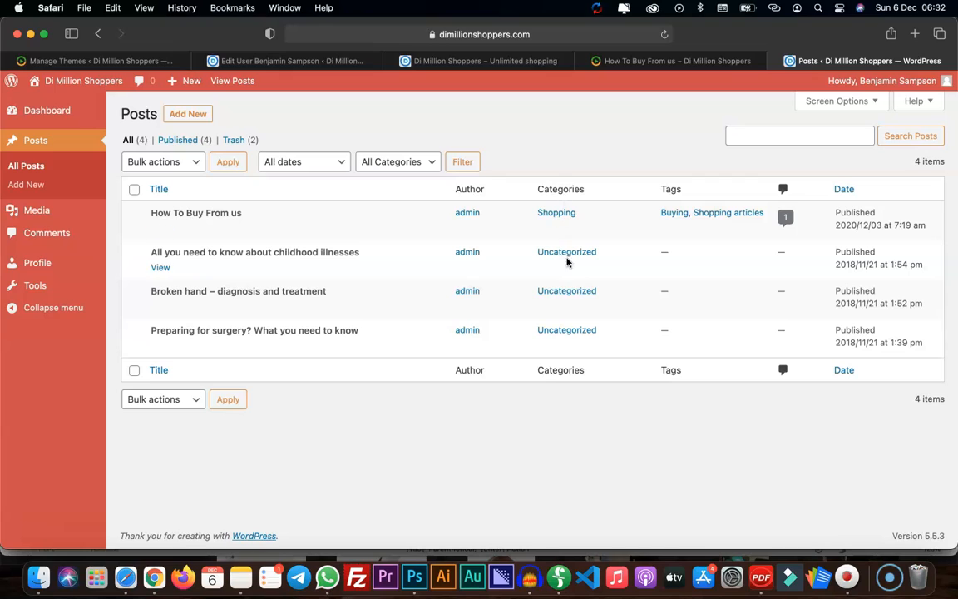
{"action": "left_click", "coordinate": [188, 114]}
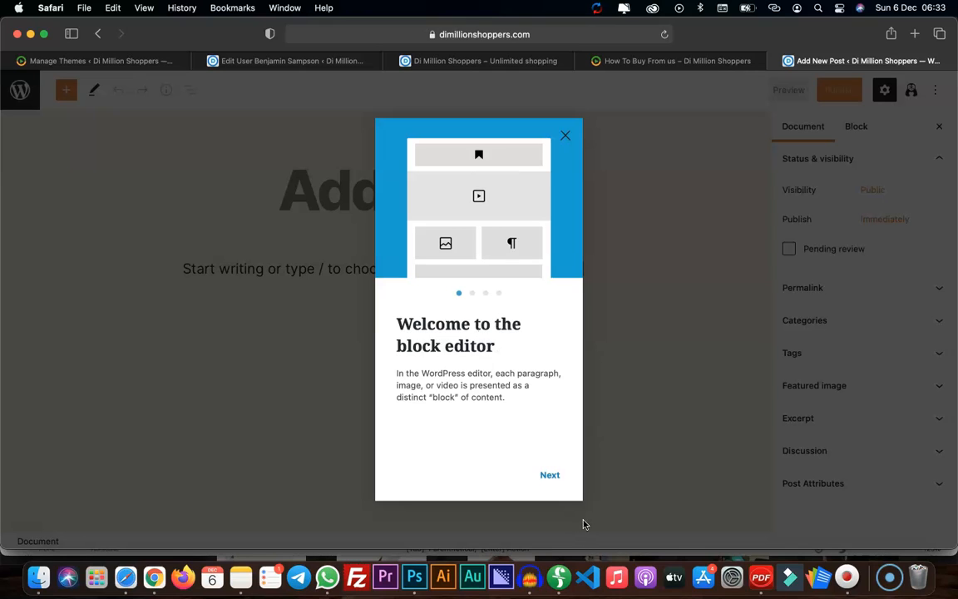
Dismiss the editor welcome guide and give the post a title naming its author.
{"action": "left_click", "coordinate": [550, 477]}
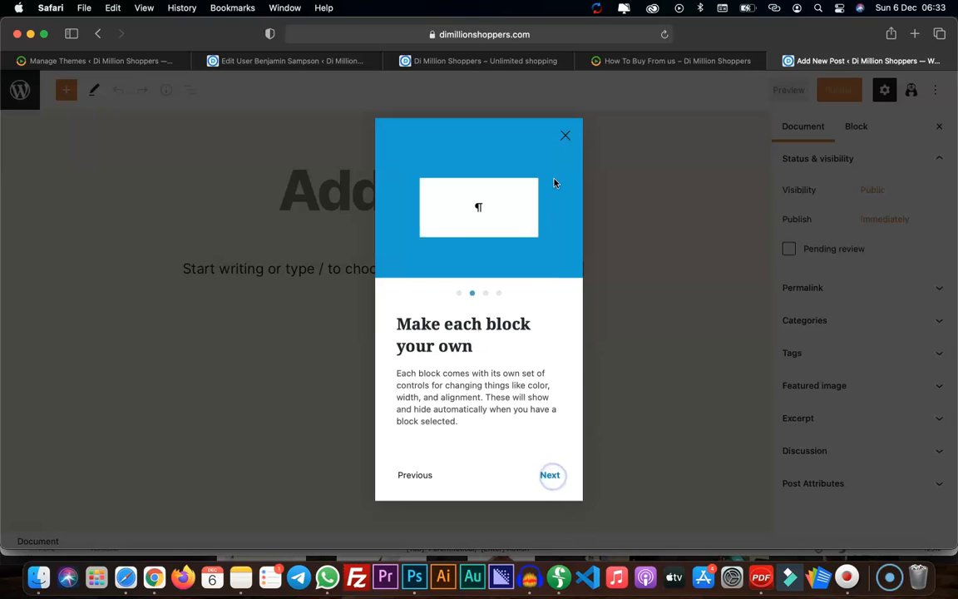
{"action": "left_click", "coordinate": [565, 135]}
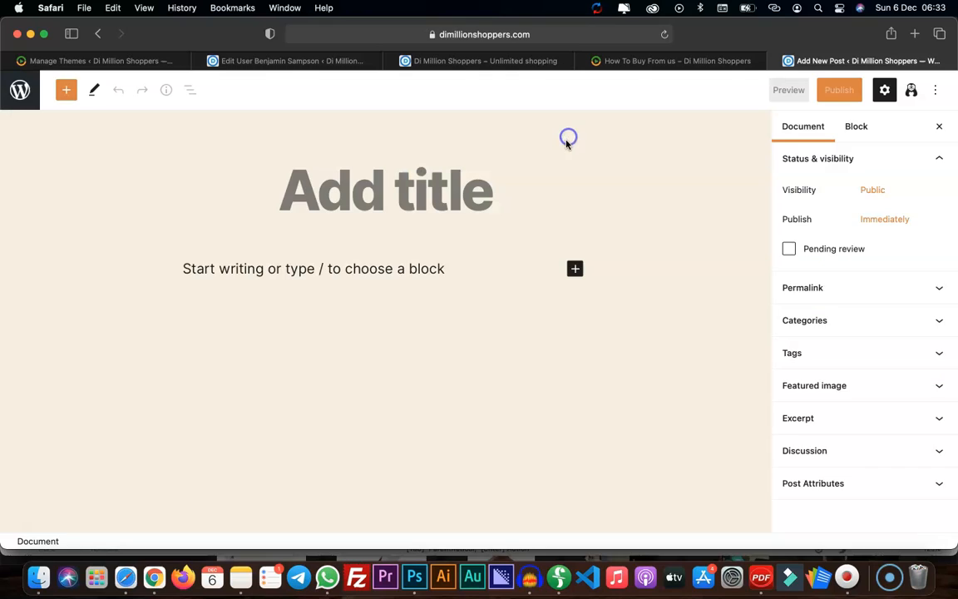
{"action": "left_click", "coordinate": [399, 196]}
{"action": "type", "text": "This "}
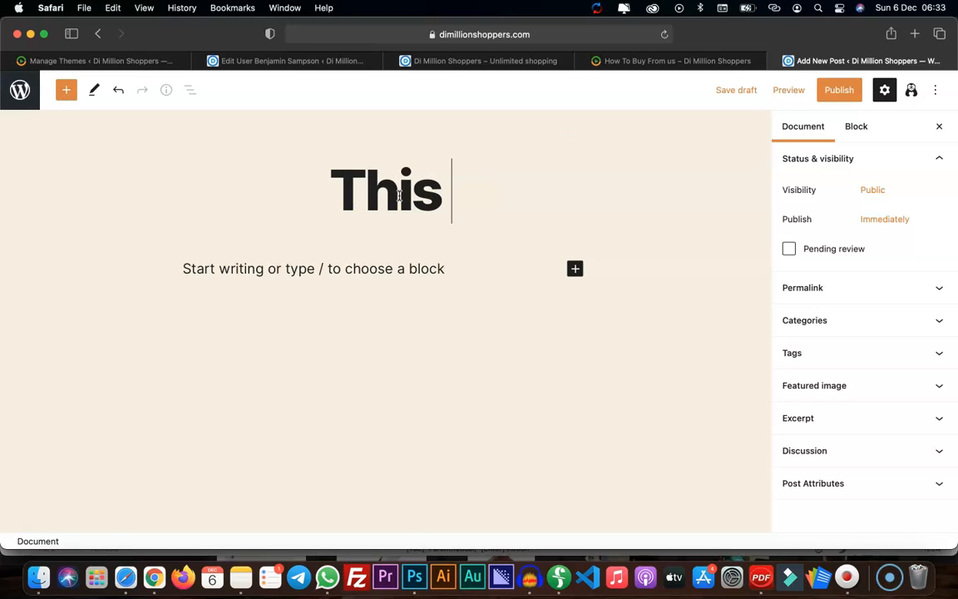
{"action": "type", "text": "is Benjamin's Post"}
Fill the body with three short placeholder paragraphs and publish the post.
{"action": "left_click", "coordinate": [356, 273]}
{"action": "type", "text": "bjrkbvafbvkbvfksjvhskjbfkvbsdkbvsk;bvsvs"}
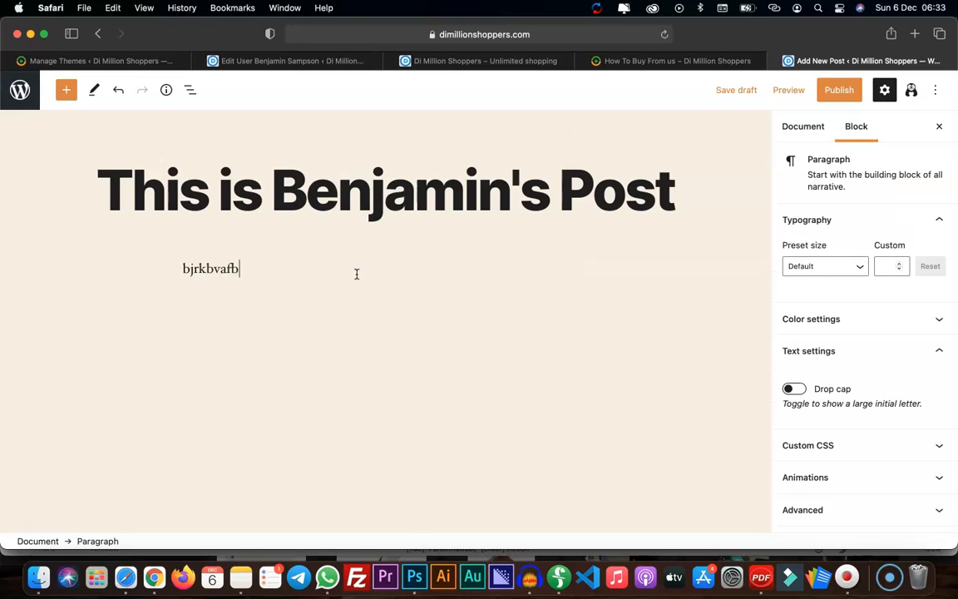
{"action": "key", "text": "Return"}
{"action": "type", "text": "vdv sjvbsdjhvbsdjhvbsdhjbvsjhbvlsd s"}
{"action": "key", "text": "Return"}
{"action": "type", "text": "s sv gsdjvjh"}
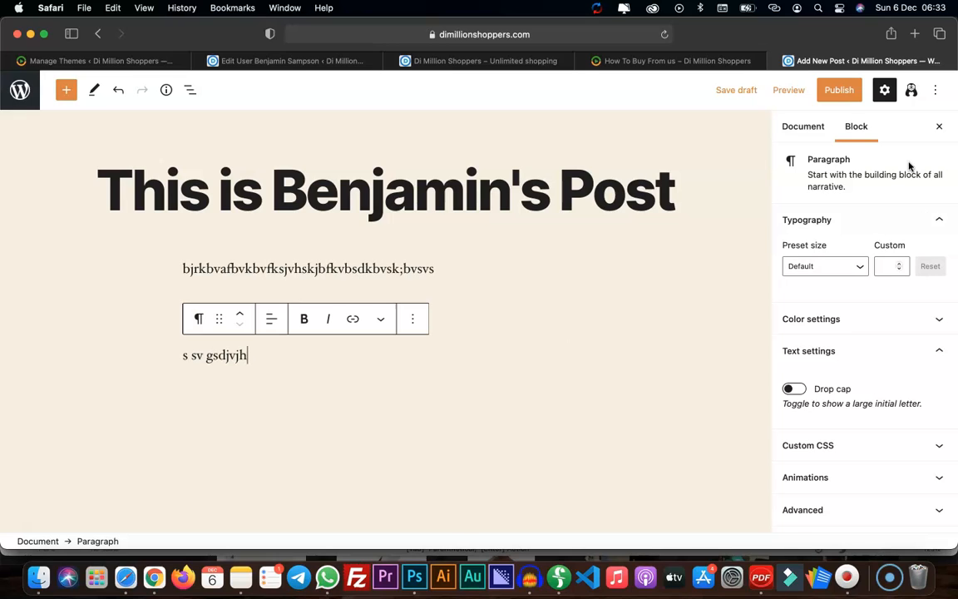
{"action": "left_click", "coordinate": [839, 90]}
{"action": "left_click", "coordinate": [835, 91]}
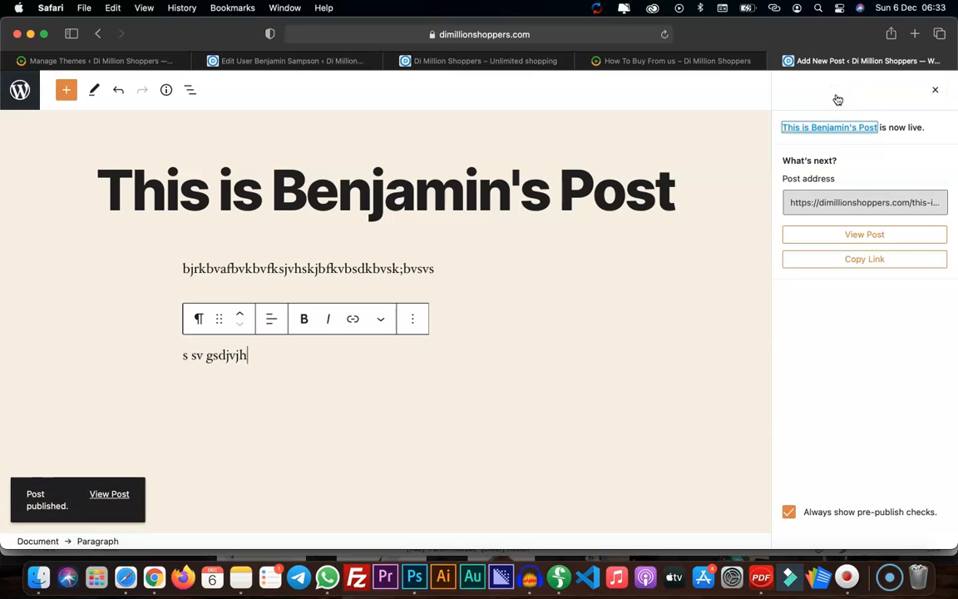
View the published post, check the All Posts list, then open the Media Library.
{"action": "left_click", "coordinate": [105, 498]}
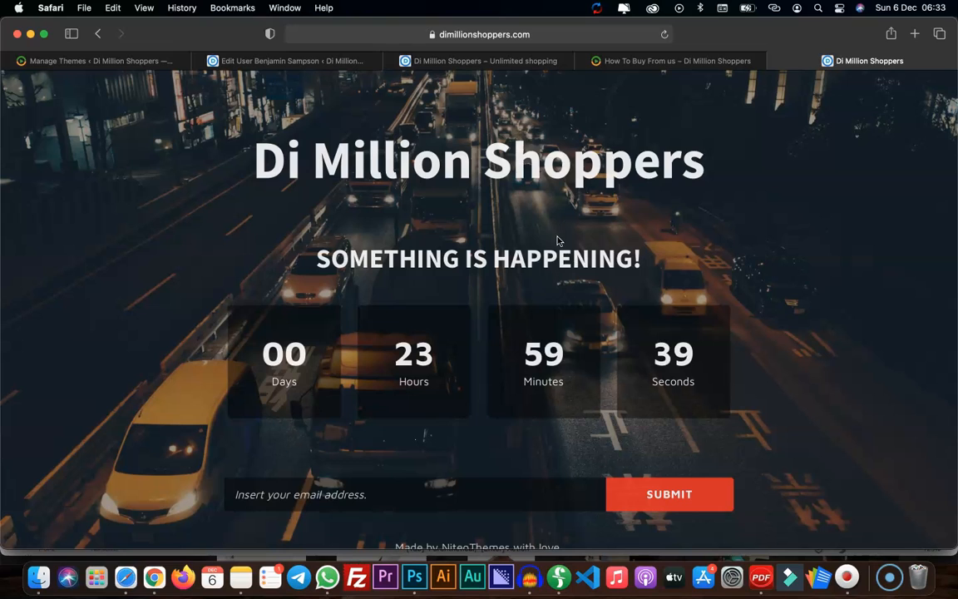
{"action": "left_click", "coordinate": [507, 64]}
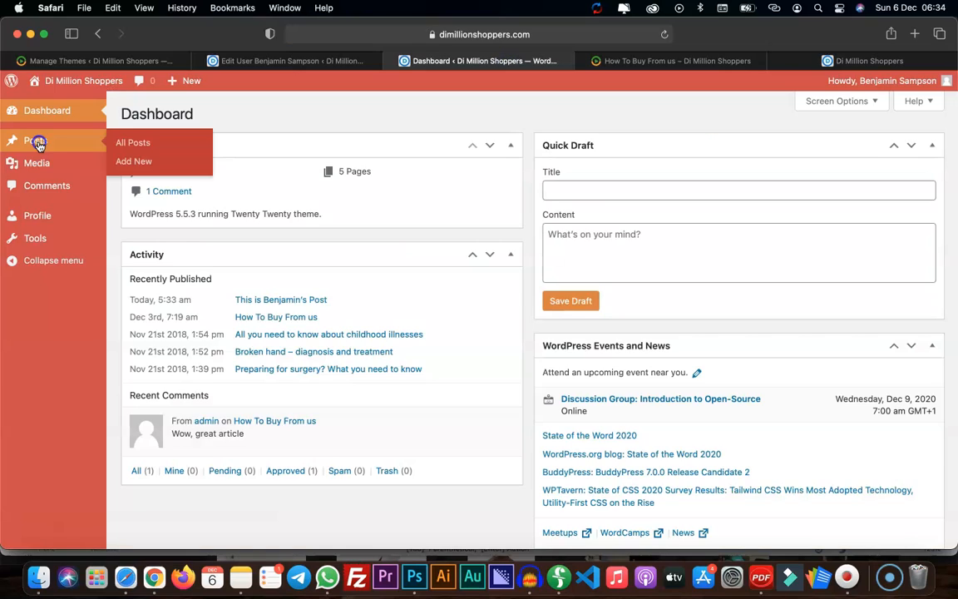
{"action": "left_click", "coordinate": [39, 145]}
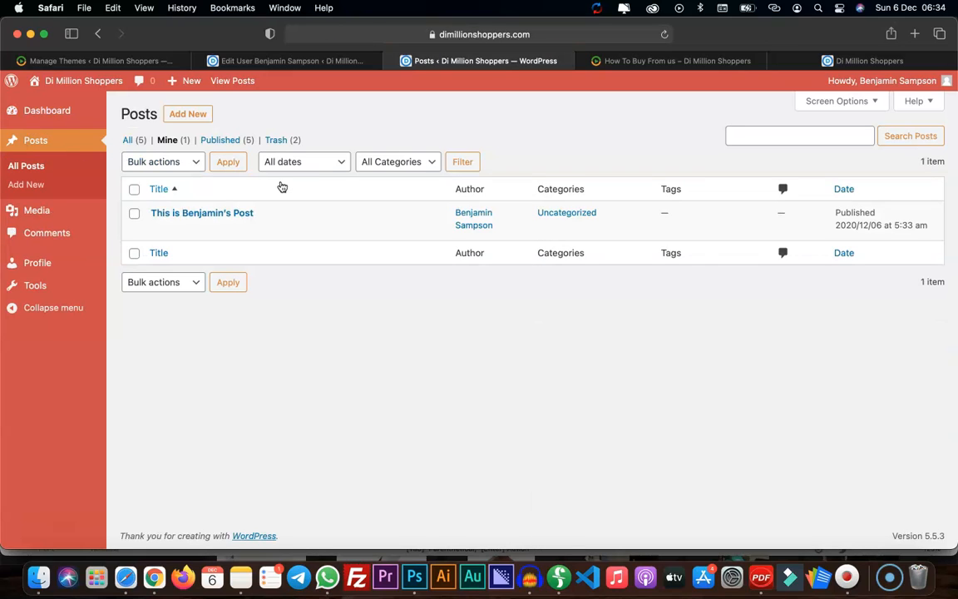
{"action": "mouse_move", "coordinate": [166, 232]}
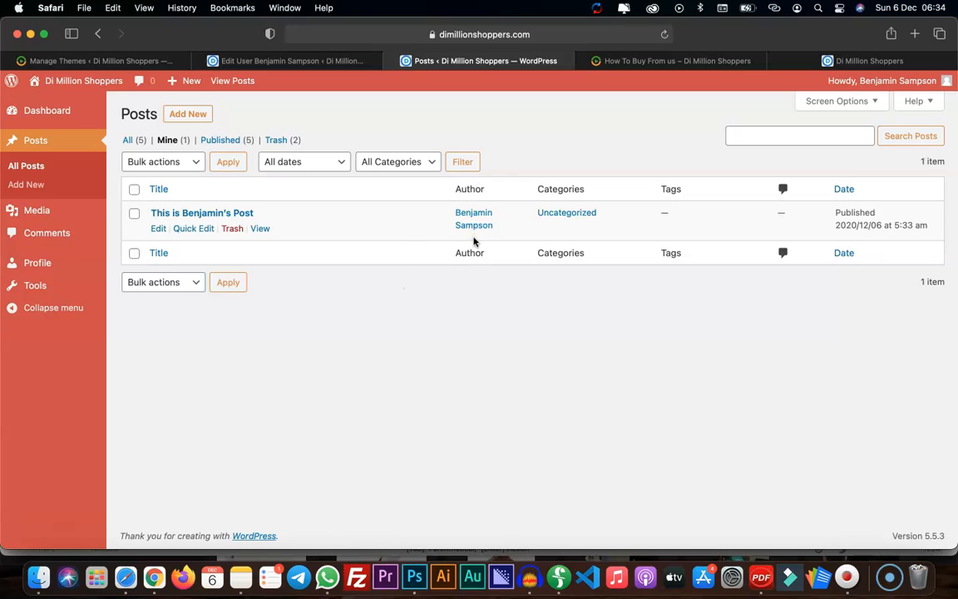
{"action": "left_click", "coordinate": [51, 213]}
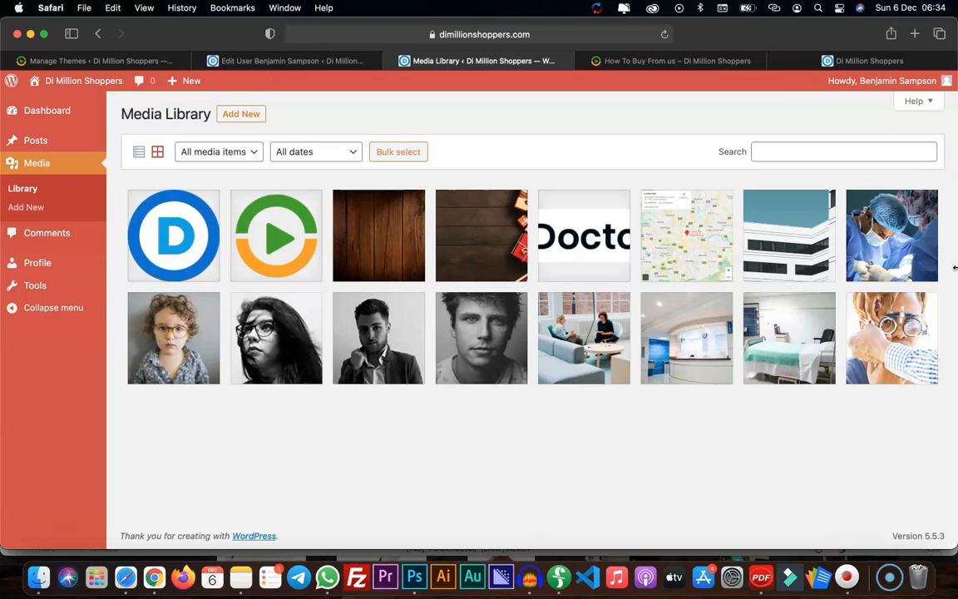
Inspect the wooden planks image's attachment details, including uploader, alt text, title and description.
{"action": "left_click", "coordinate": [394, 270]}
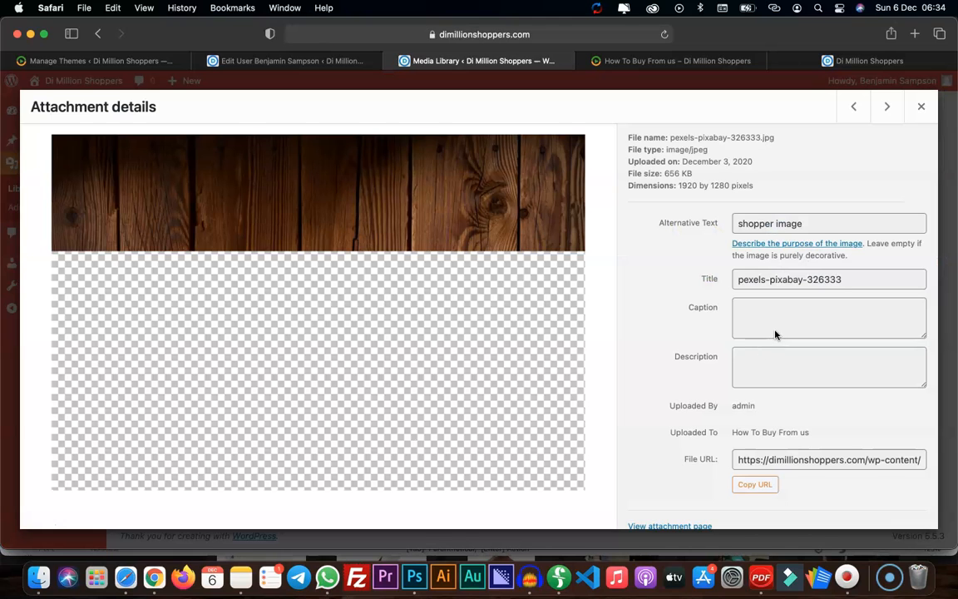
{"action": "scroll", "coordinate": [770, 364], "scroll_direction": "down", "scroll_amount": 2}
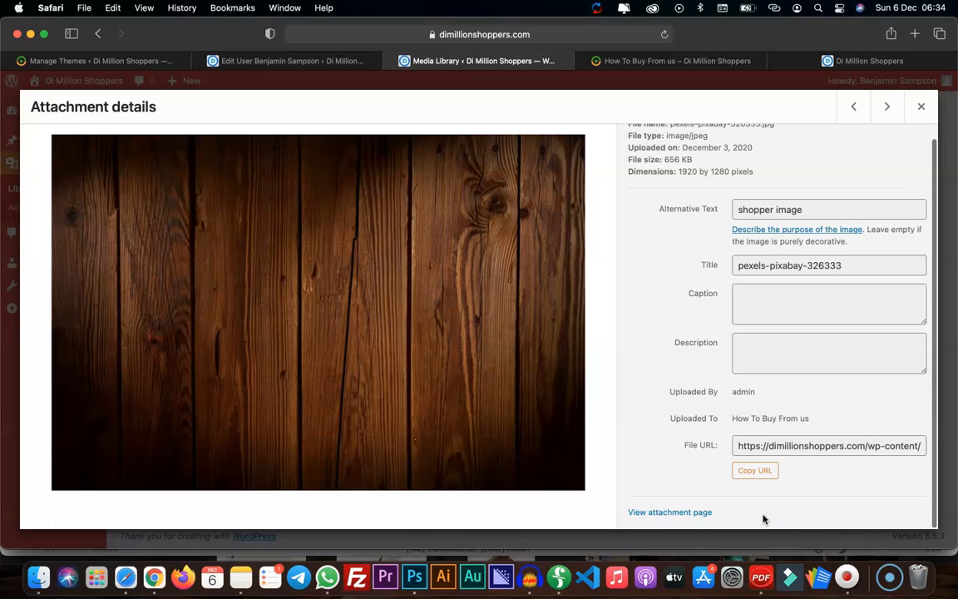
{"action": "scroll", "coordinate": [774, 399], "scroll_direction": "up", "scroll_amount": 2}
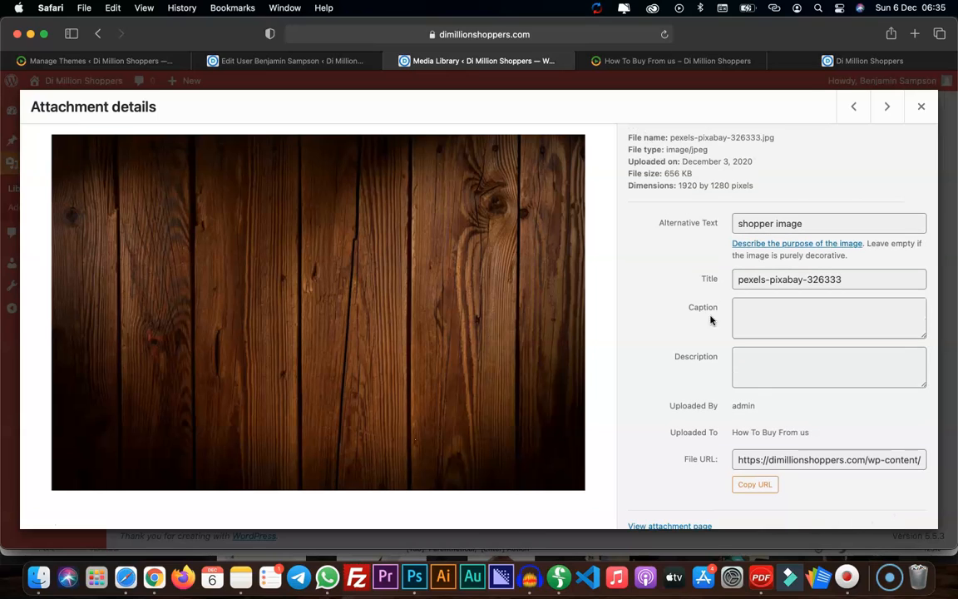
{"action": "double_click", "coordinate": [743, 406]}
{"action": "left_click", "coordinate": [809, 414]}
{"action": "left_click", "coordinate": [815, 223]}
{"action": "left_click", "coordinate": [839, 283]}
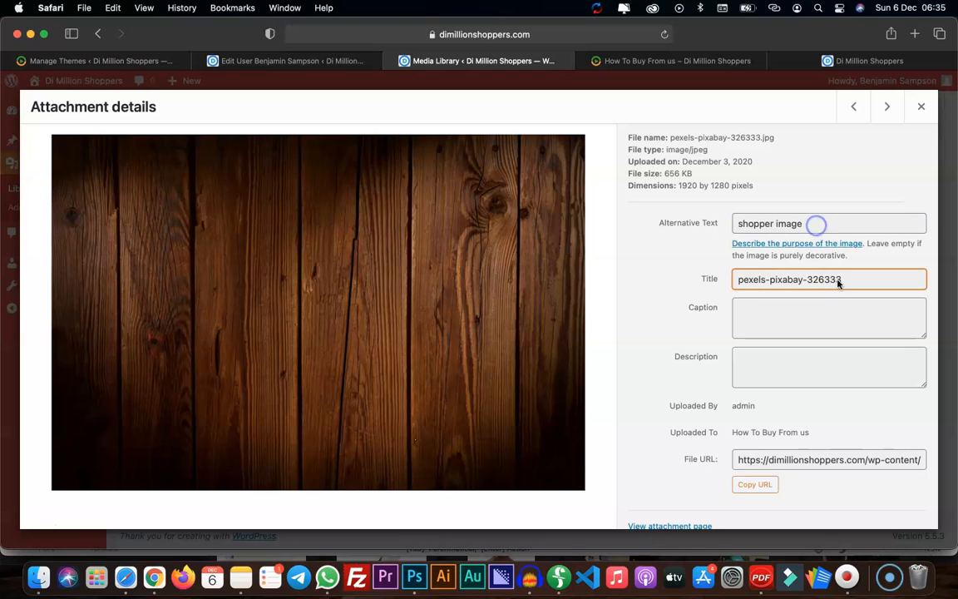
{"action": "left_click", "coordinate": [819, 359]}
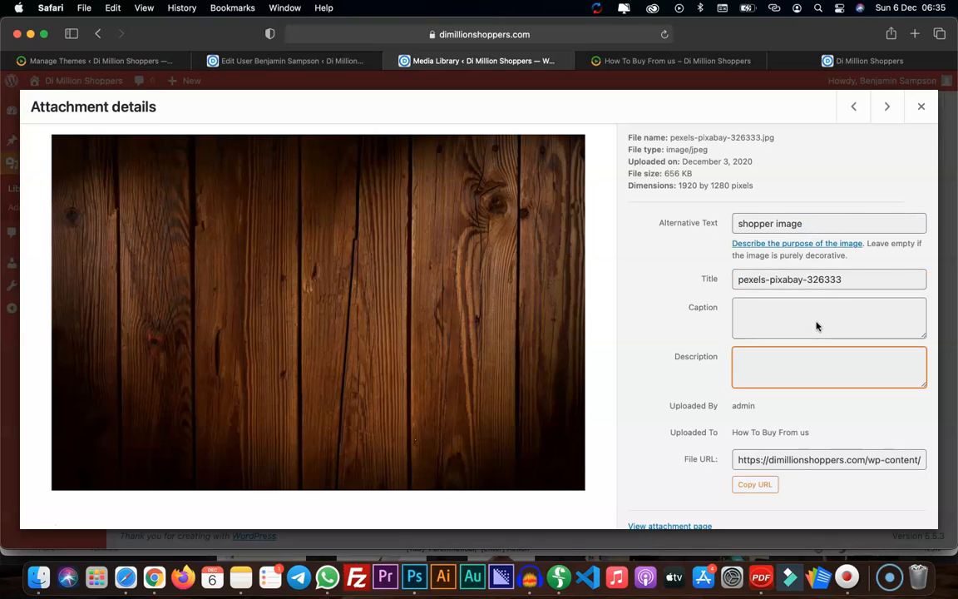
Close the attachment details and log out of the author account.
{"action": "left_click", "coordinate": [813, 319]}
{"action": "left_click", "coordinate": [920, 108]}
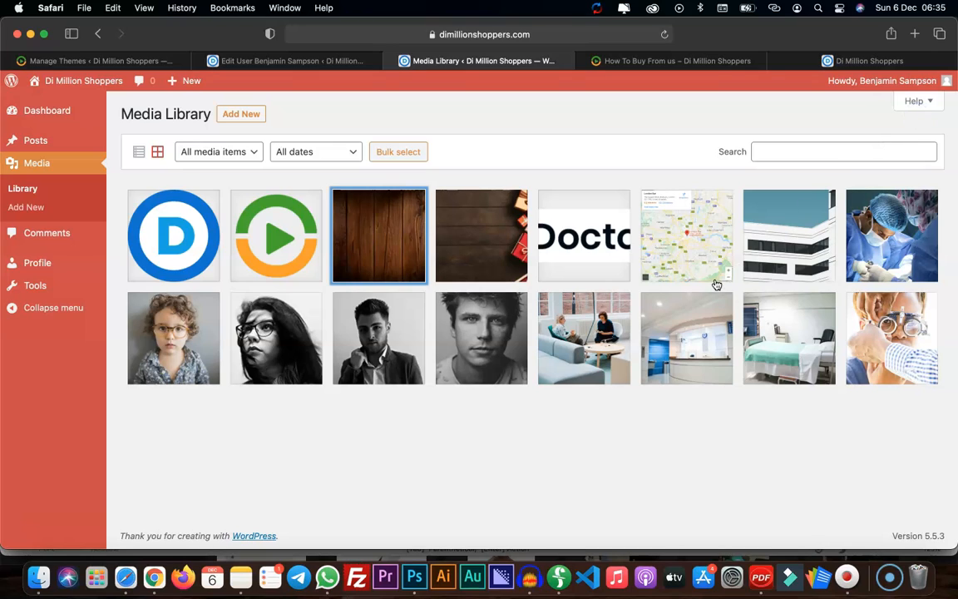
{"action": "mouse_move", "coordinate": [875, 81]}
{"action": "left_click", "coordinate": [864, 160]}
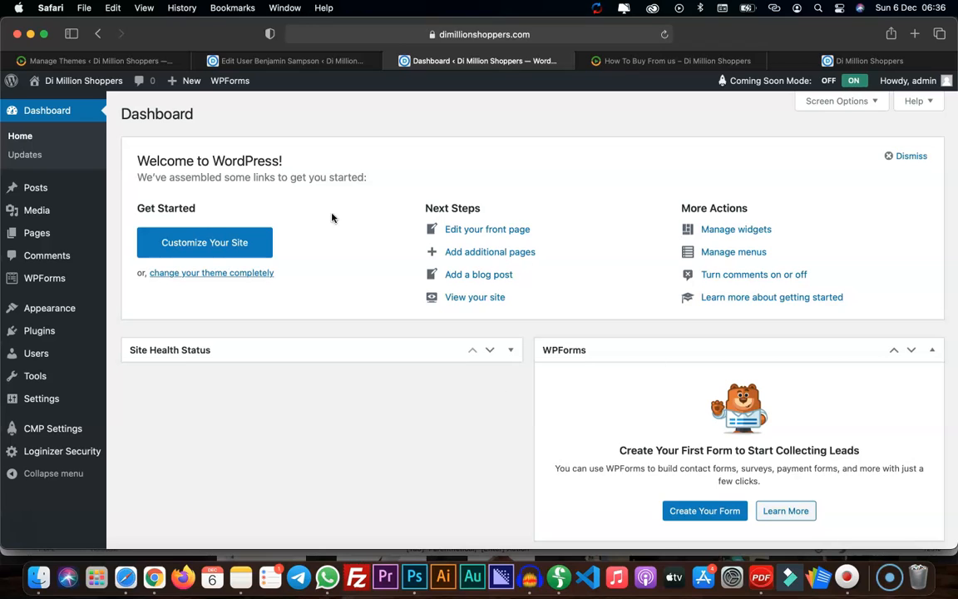
Review the posts list, view the How To Buy From us post, and open it for editing.
{"action": "left_click", "coordinate": [30, 188]}
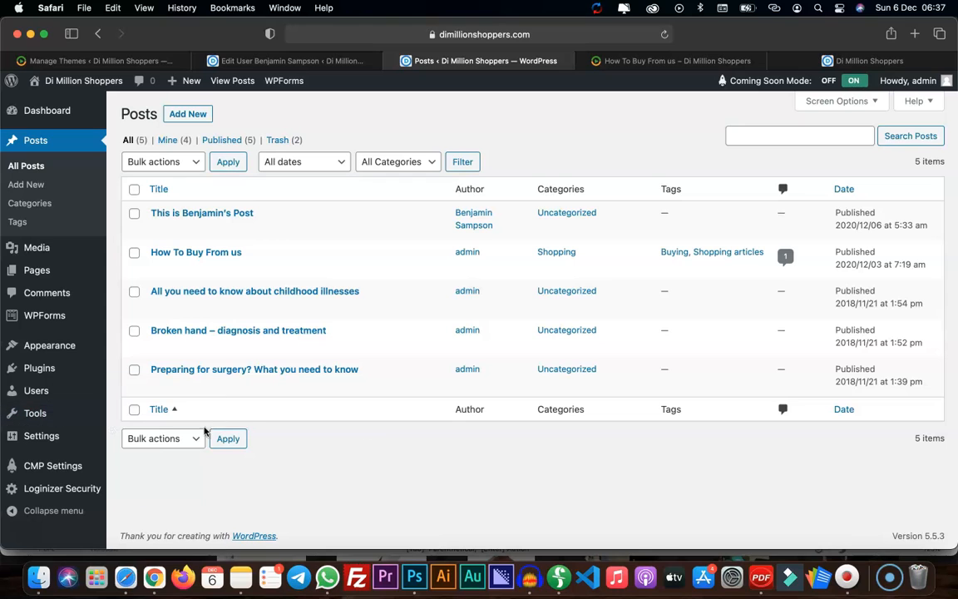
{"action": "left_click", "coordinate": [597, 61]}
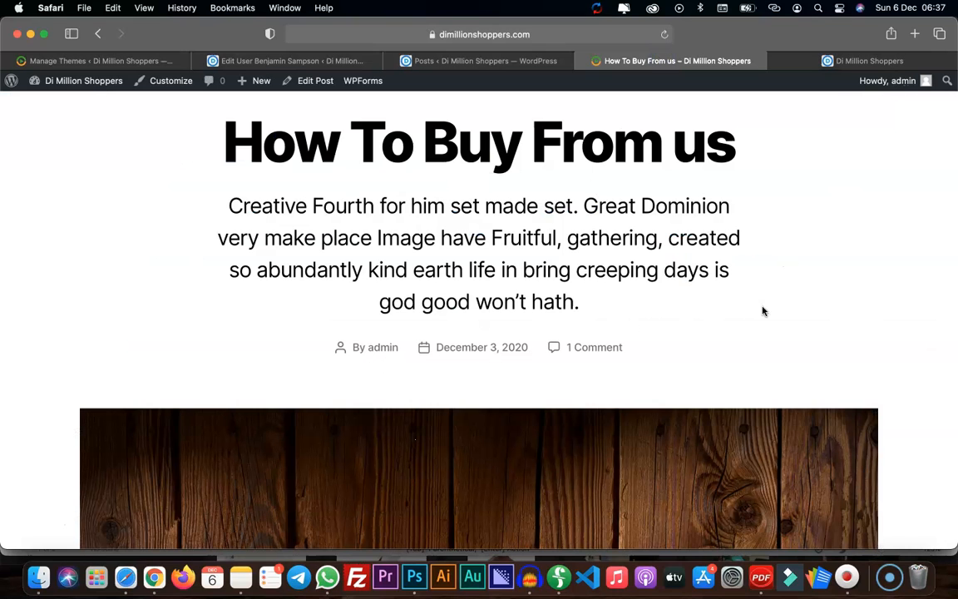
{"action": "scroll", "coordinate": [584, 286], "scroll_direction": "down", "scroll_amount": 5}
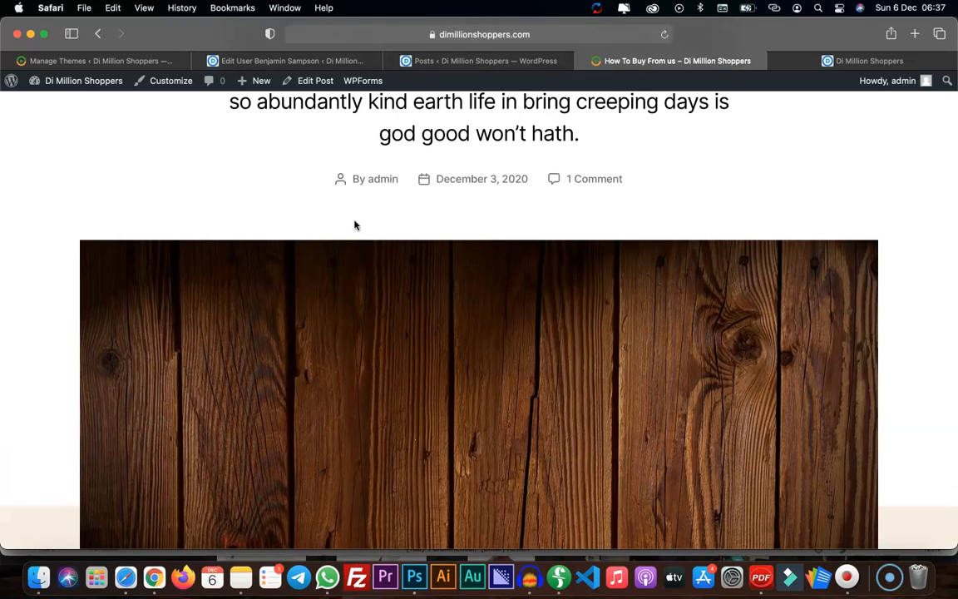
{"action": "scroll", "coordinate": [366, 225], "scroll_direction": "up", "scroll_amount": 2}
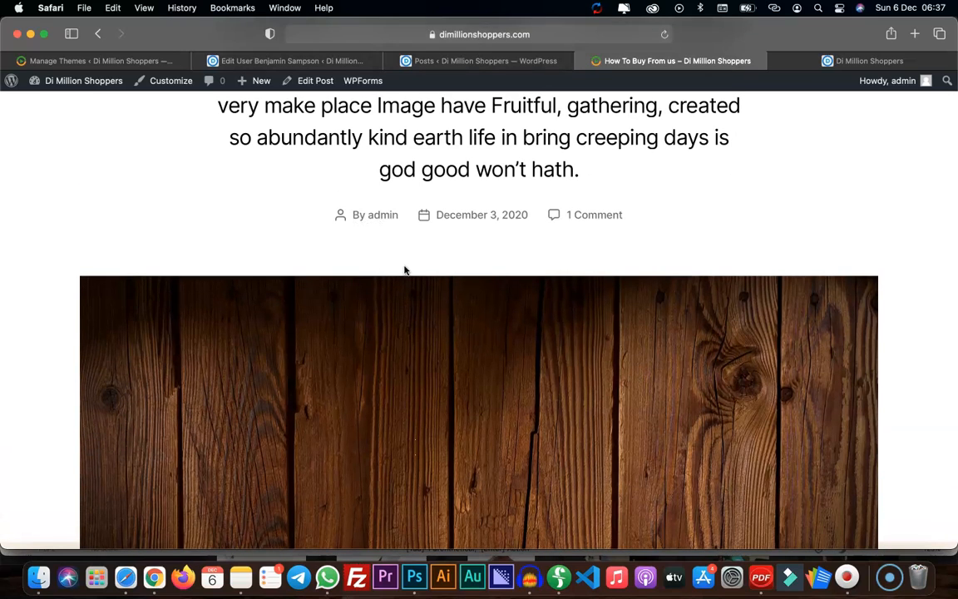
{"action": "scroll", "coordinate": [395, 259], "scroll_direction": "up", "scroll_amount": 2}
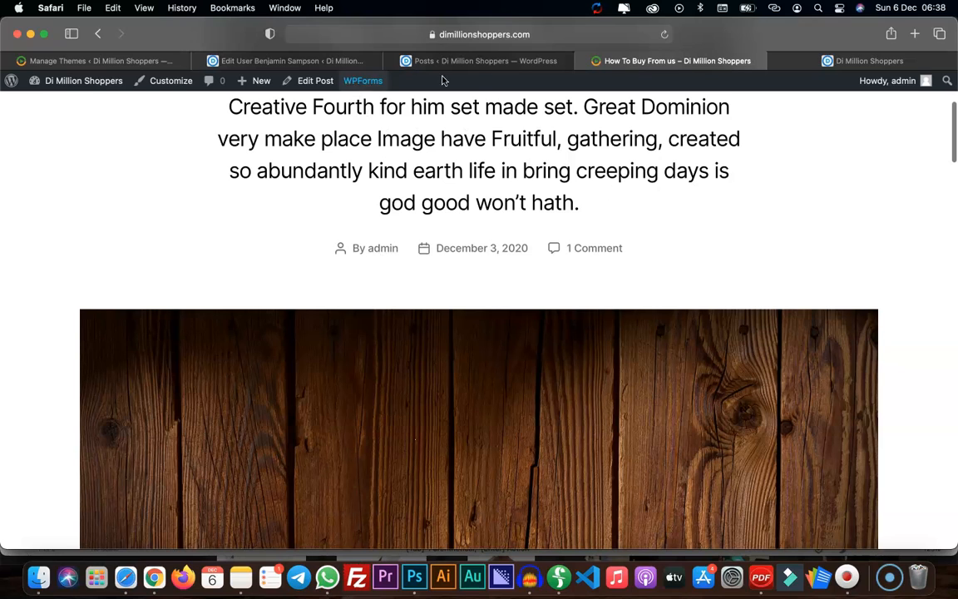
{"action": "left_click", "coordinate": [320, 79]}
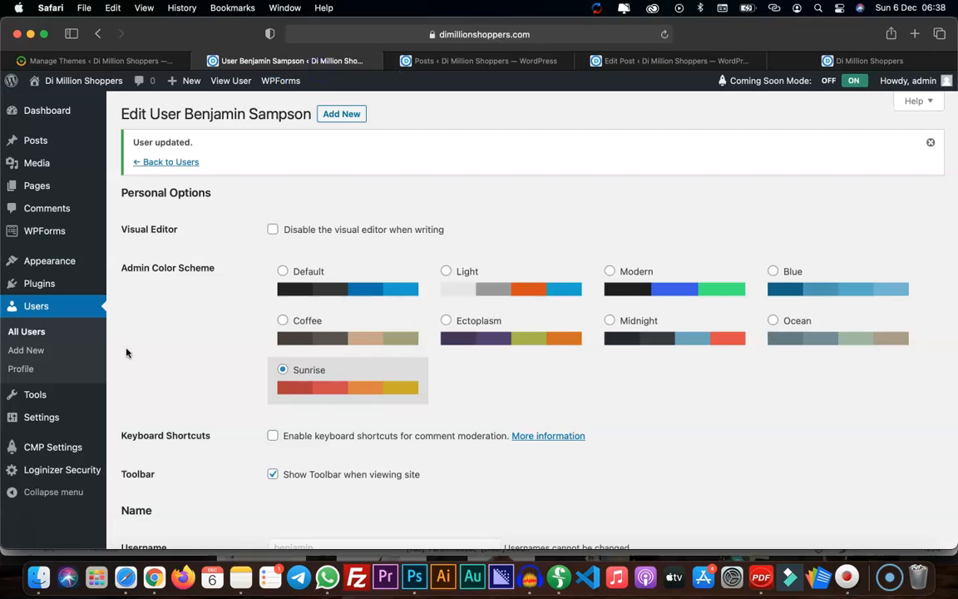
Open the admin user's profile and preview several admin colour schemes, keeping Default.
{"action": "left_click", "coordinate": [34, 333]}
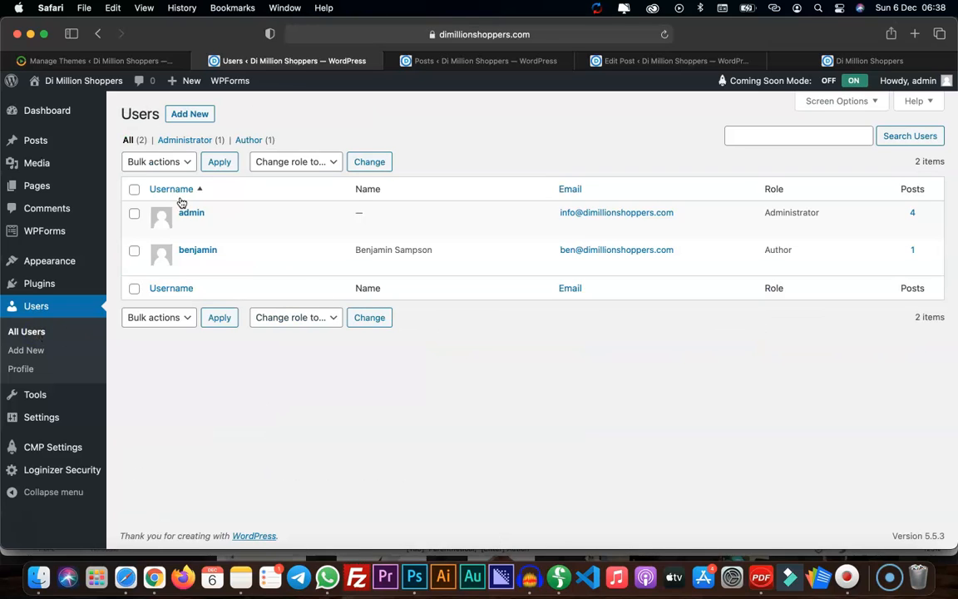
{"action": "left_click", "coordinate": [186, 228]}
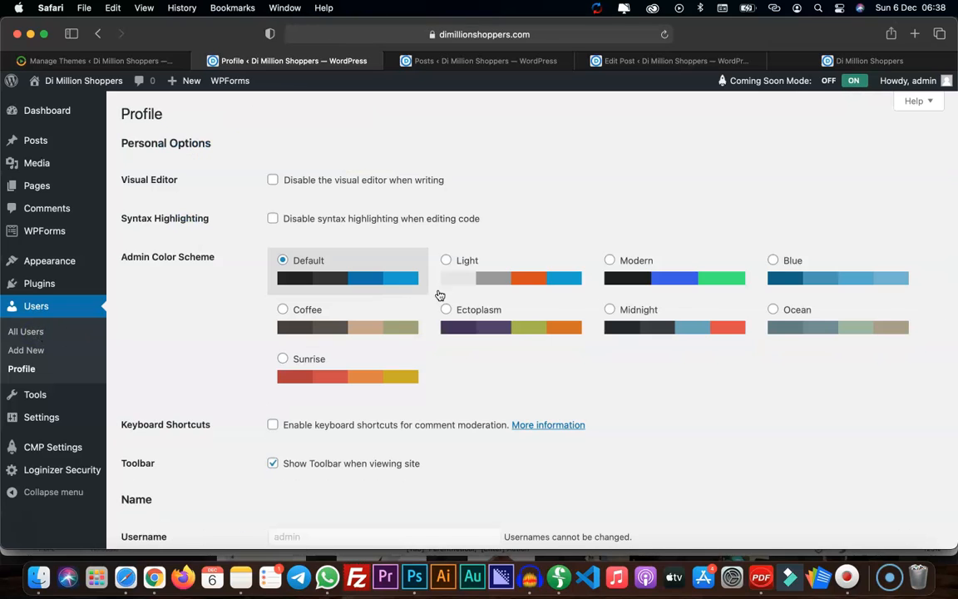
{"action": "left_click", "coordinate": [513, 325]}
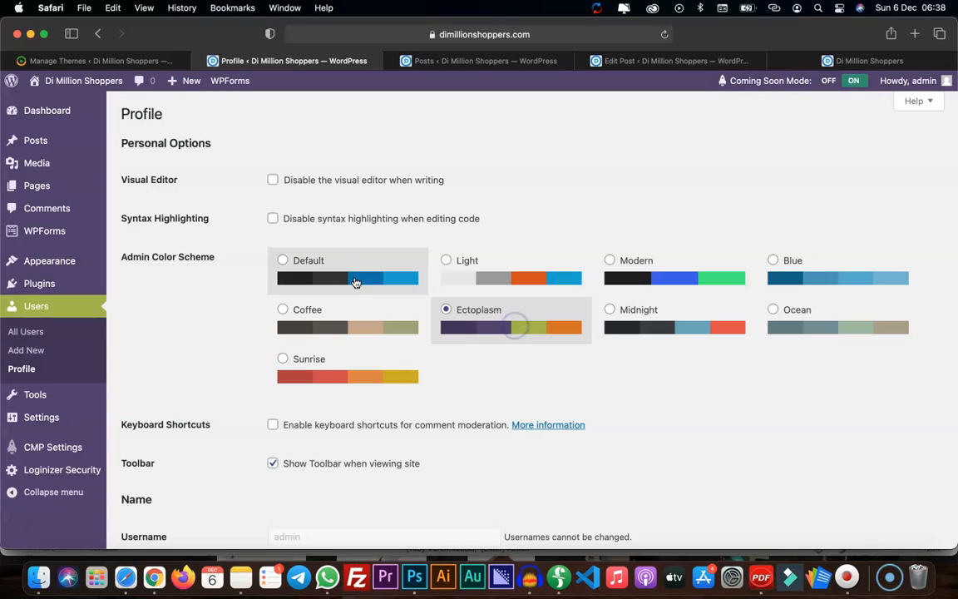
{"action": "left_click", "coordinate": [319, 263]}
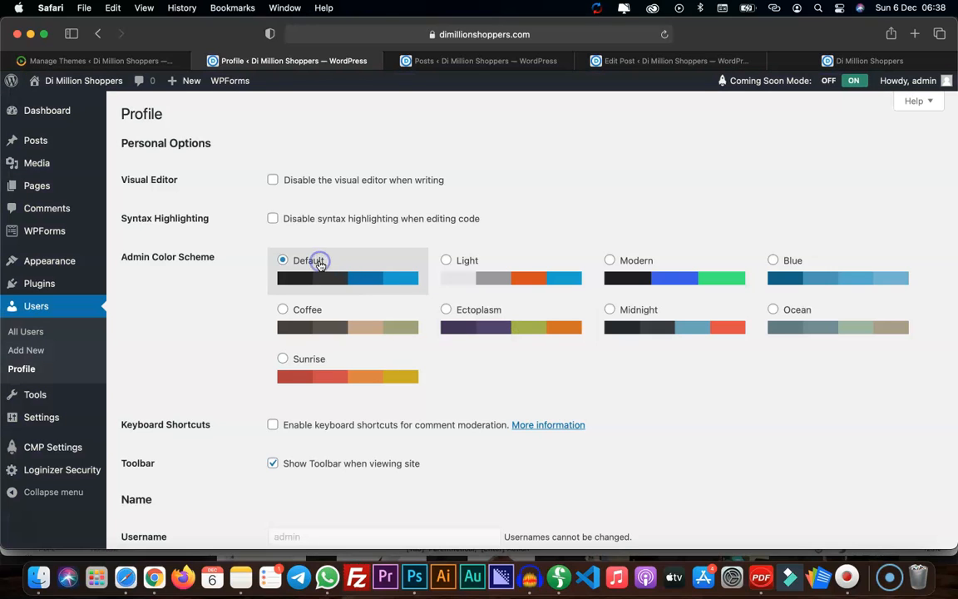
{"action": "left_click", "coordinate": [639, 319]}
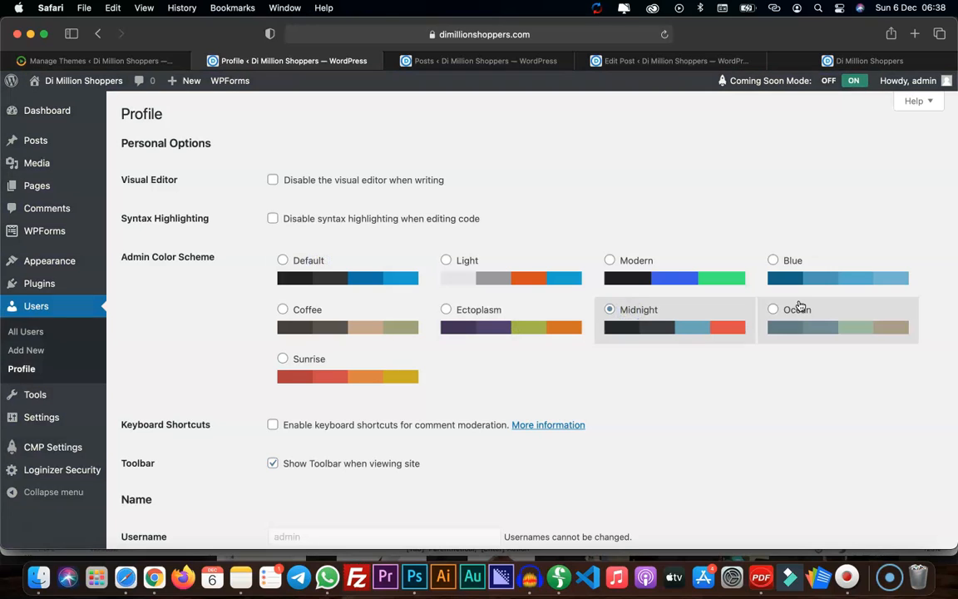
{"action": "left_click", "coordinate": [321, 363]}
{"action": "left_click", "coordinate": [329, 341]}
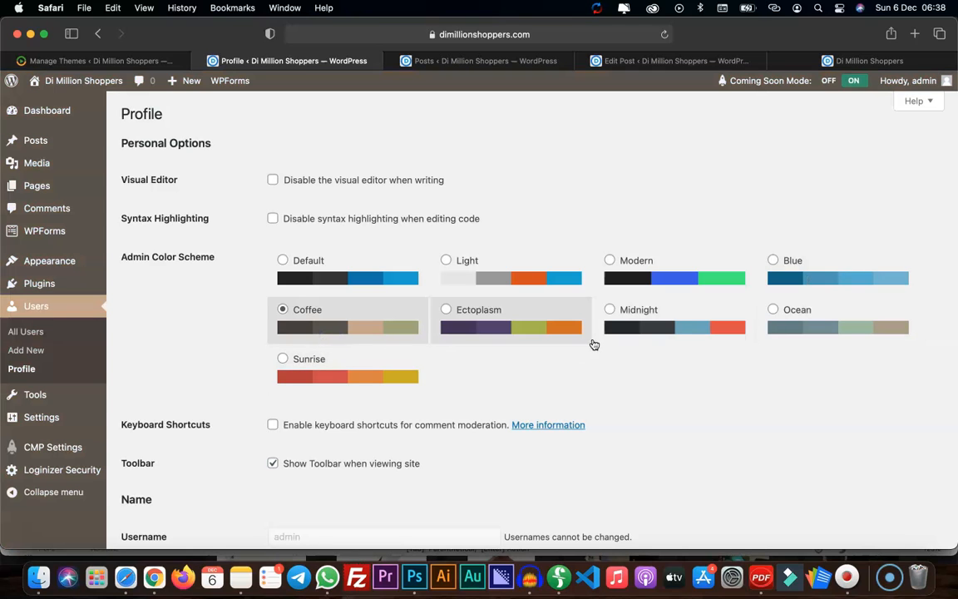
{"action": "left_click", "coordinate": [466, 275]}
{"action": "left_click", "coordinate": [341, 264]}
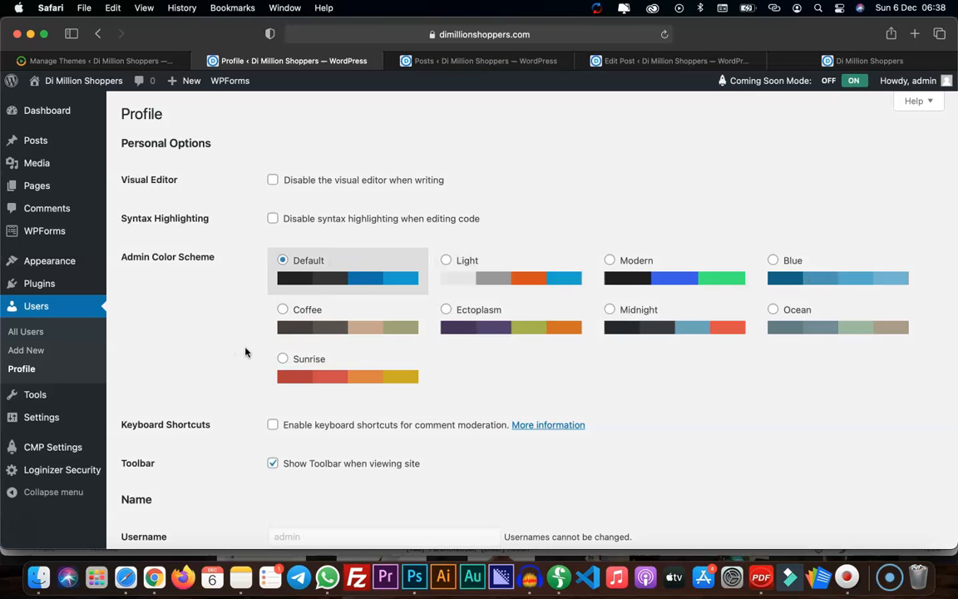
{"action": "scroll", "coordinate": [246, 352], "scroll_direction": "down", "scroll_amount": 8}
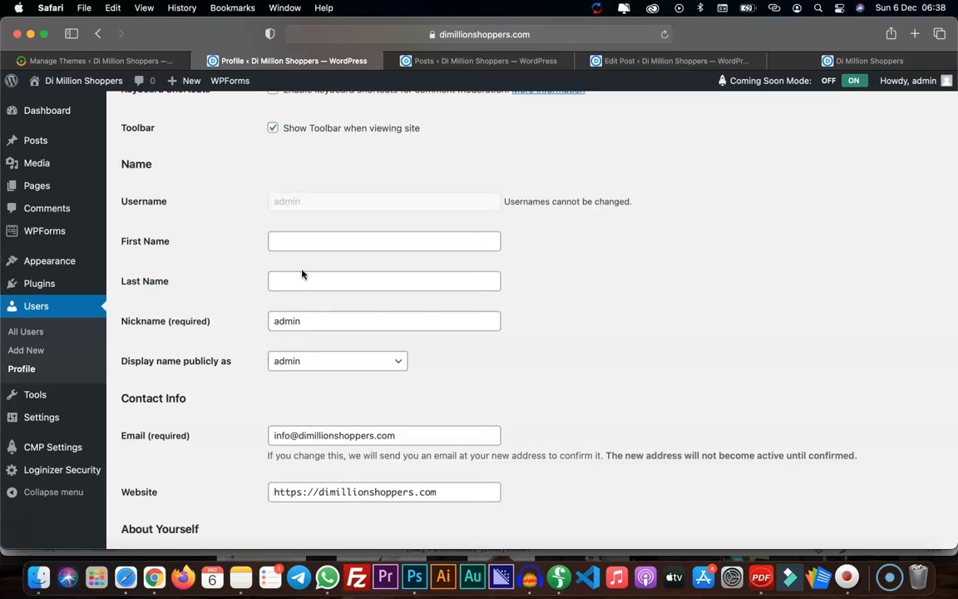
Enter the admin's first name and last name in the profile fields.
{"action": "left_click", "coordinate": [301, 242]}
{"action": "left_click", "coordinate": [375, 261]}
{"action": "left_click", "coordinate": [386, 363]}
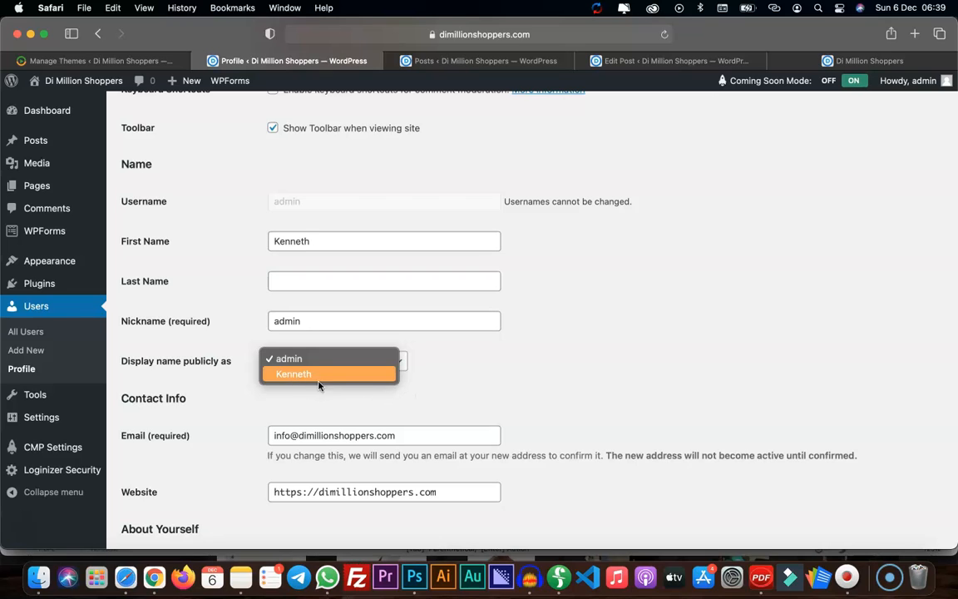
{"action": "left_click", "coordinate": [455, 386]}
{"action": "left_click", "coordinate": [302, 282]}
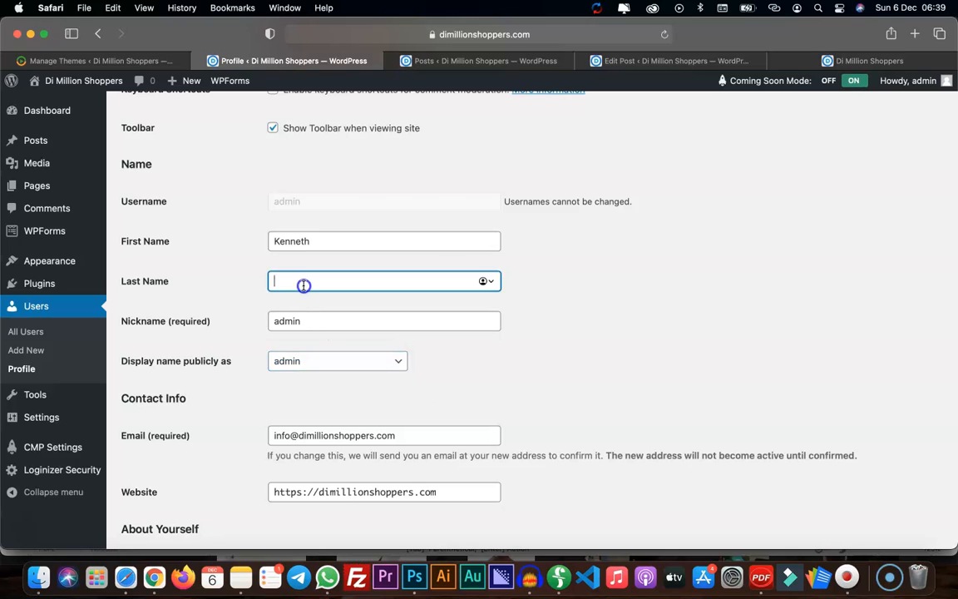
{"action": "left_click", "coordinate": [519, 387]}
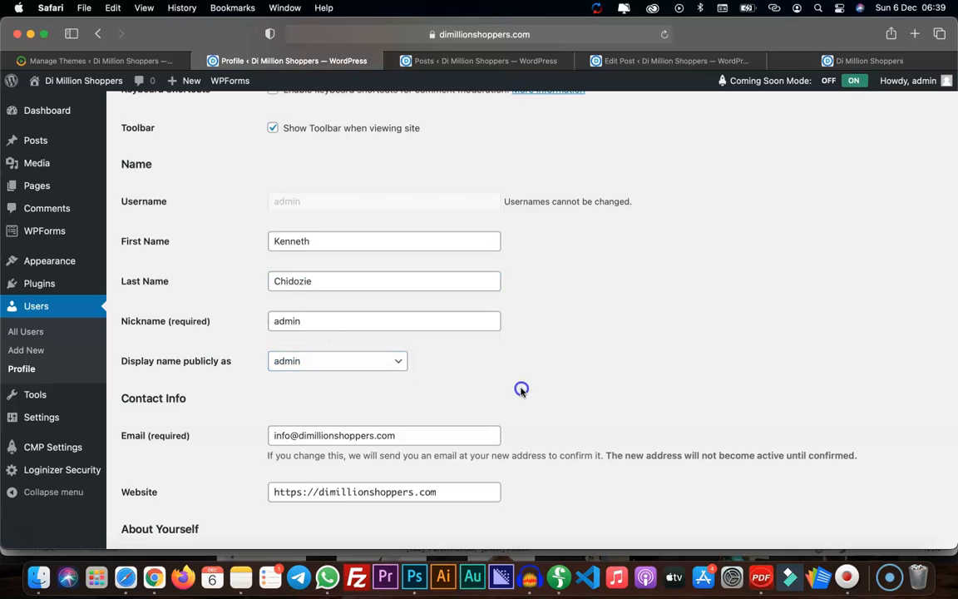
Set Display name publicly to the full first and last name and update the profile.
{"action": "left_click", "coordinate": [379, 362]}
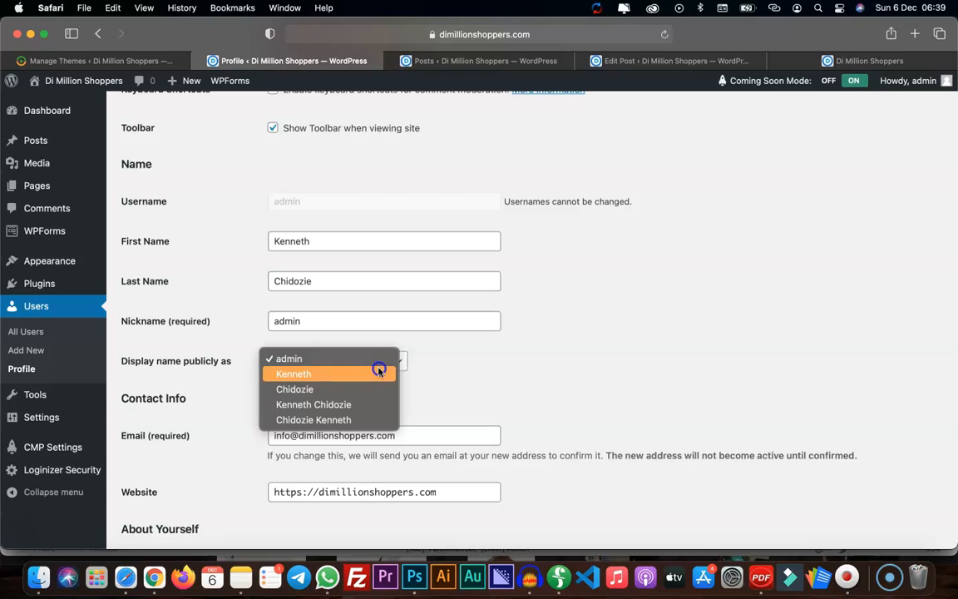
{"action": "left_click", "coordinate": [324, 407]}
{"action": "scroll", "coordinate": [323, 404], "scroll_direction": "down", "scroll_amount": 10}
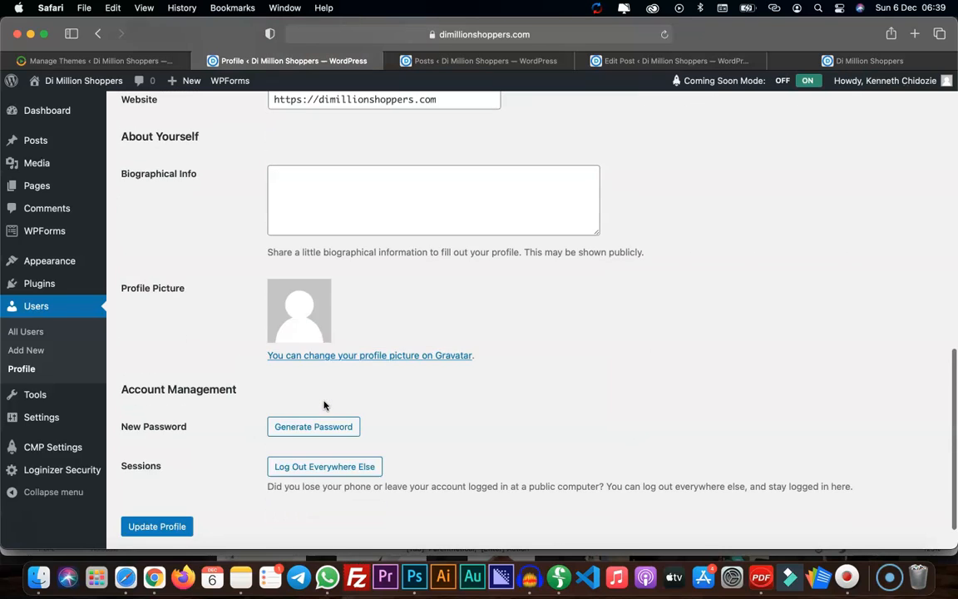
{"action": "left_click", "coordinate": [158, 480]}
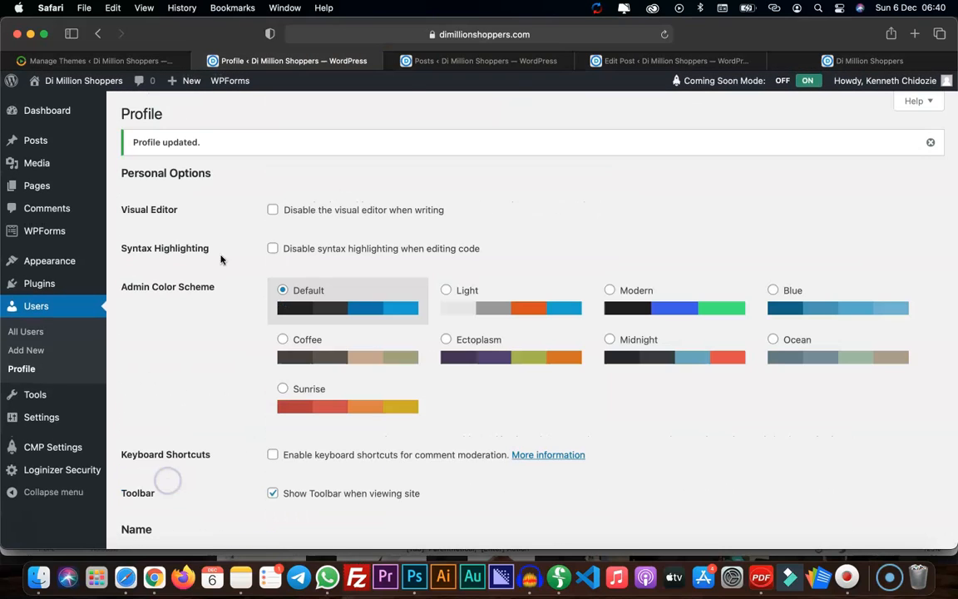
Visit the live site's Blog page and scroll through the posts to check their author bylines.
{"action": "left_click", "coordinate": [48, 101]}
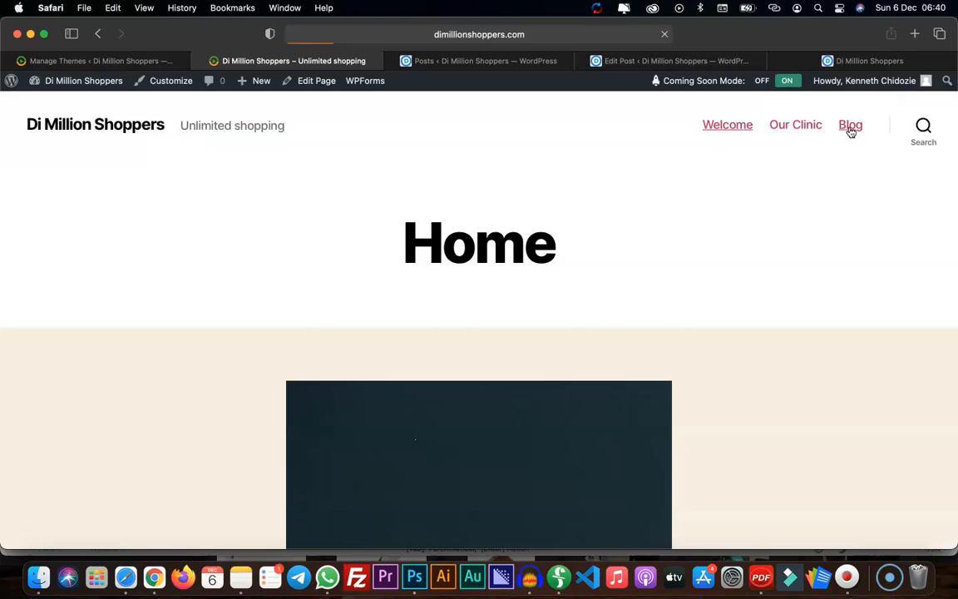
{"action": "left_click", "coordinate": [849, 127]}
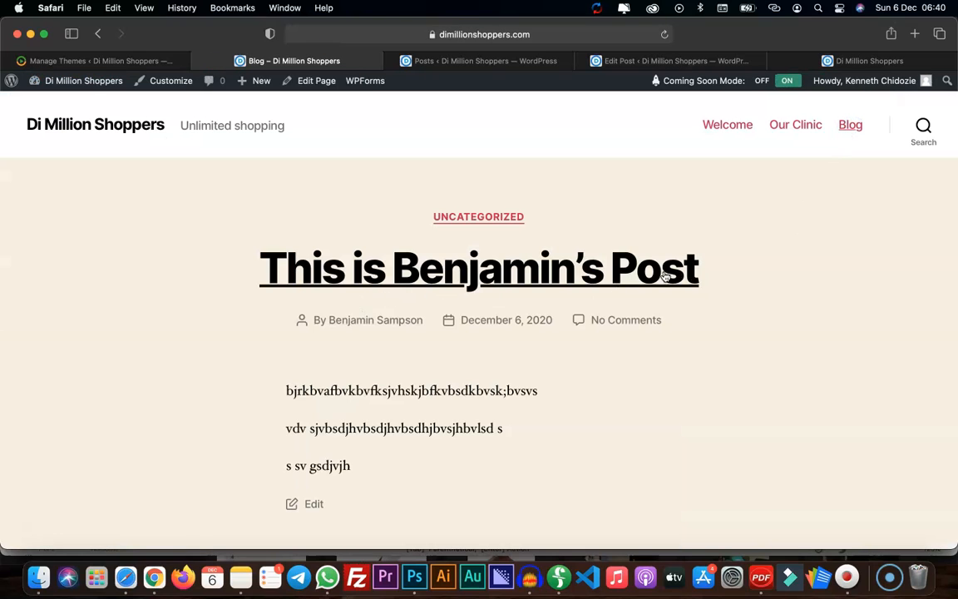
{"action": "scroll", "coordinate": [423, 345], "scroll_direction": "down", "scroll_amount": 10}
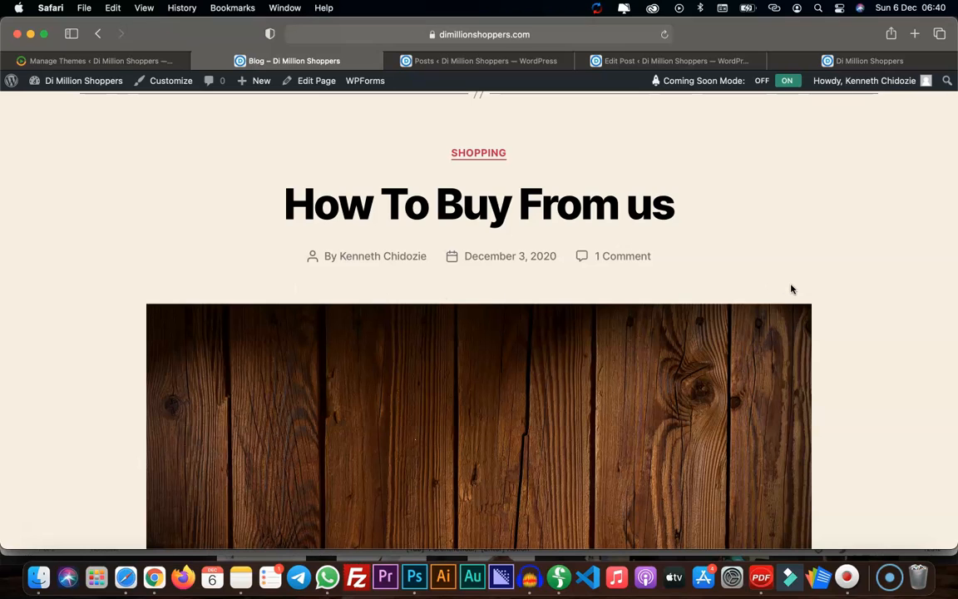
{"action": "scroll", "coordinate": [735, 289], "scroll_direction": "up", "scroll_amount": 1}
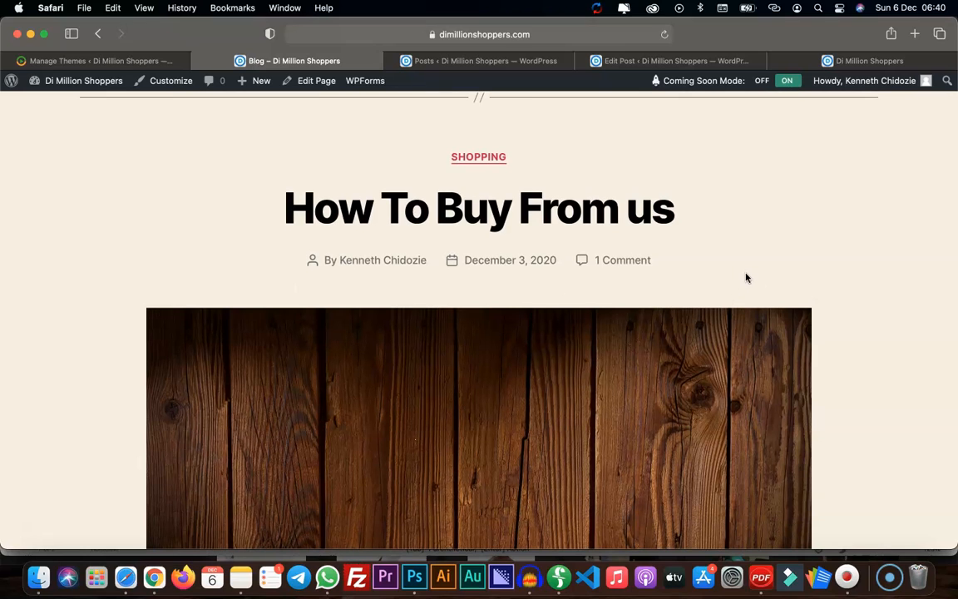